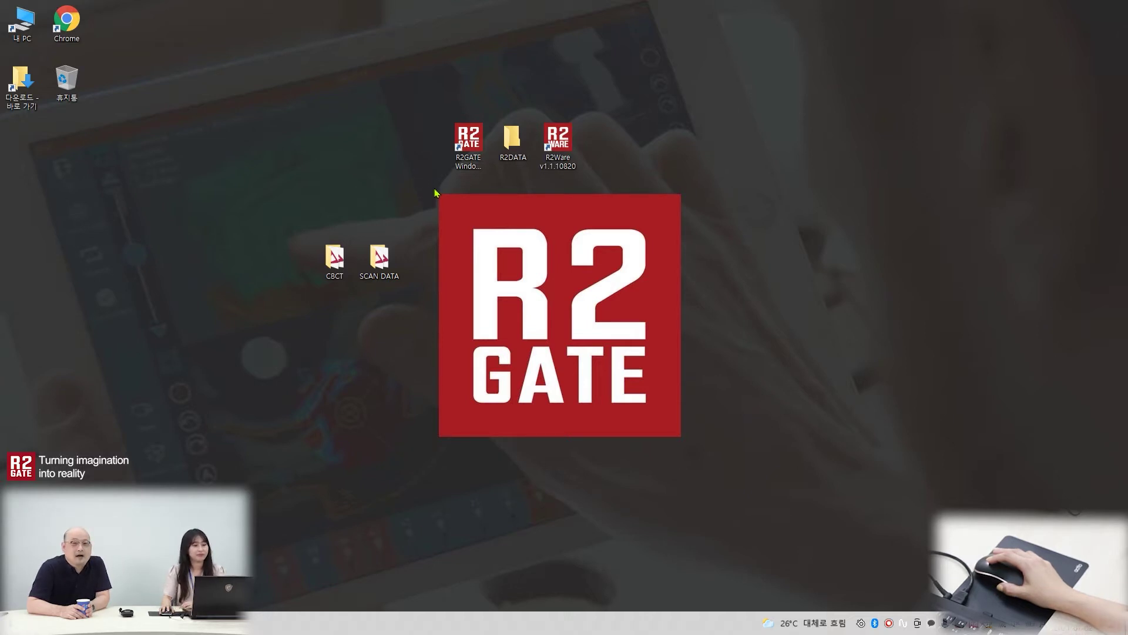
pyautogui.click(487, 162)
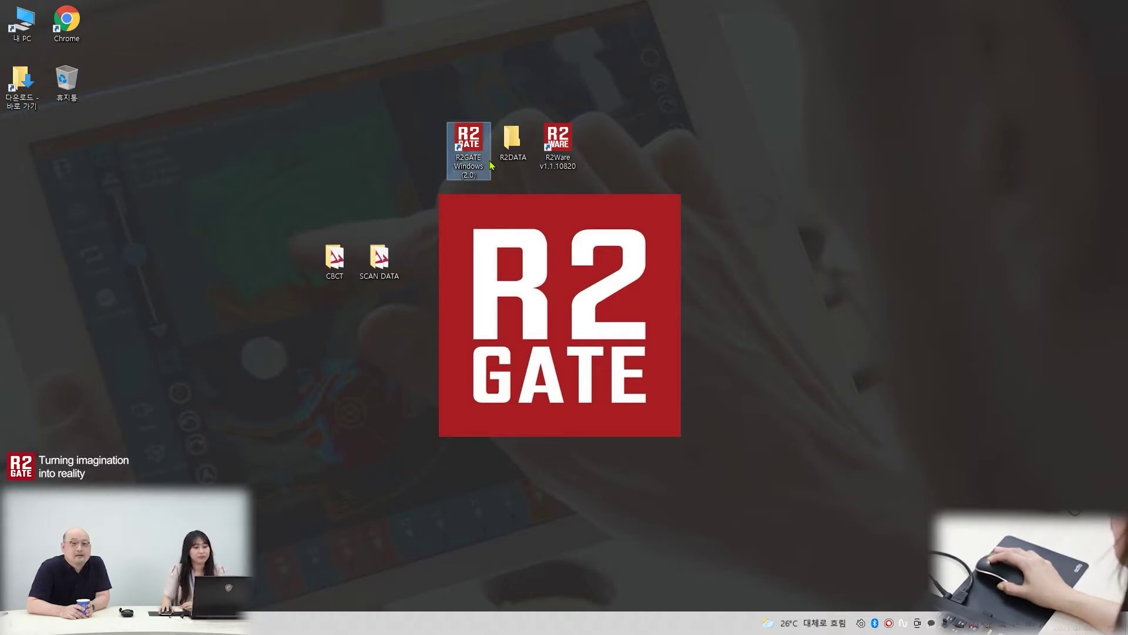
pyautogui.click(523, 148)
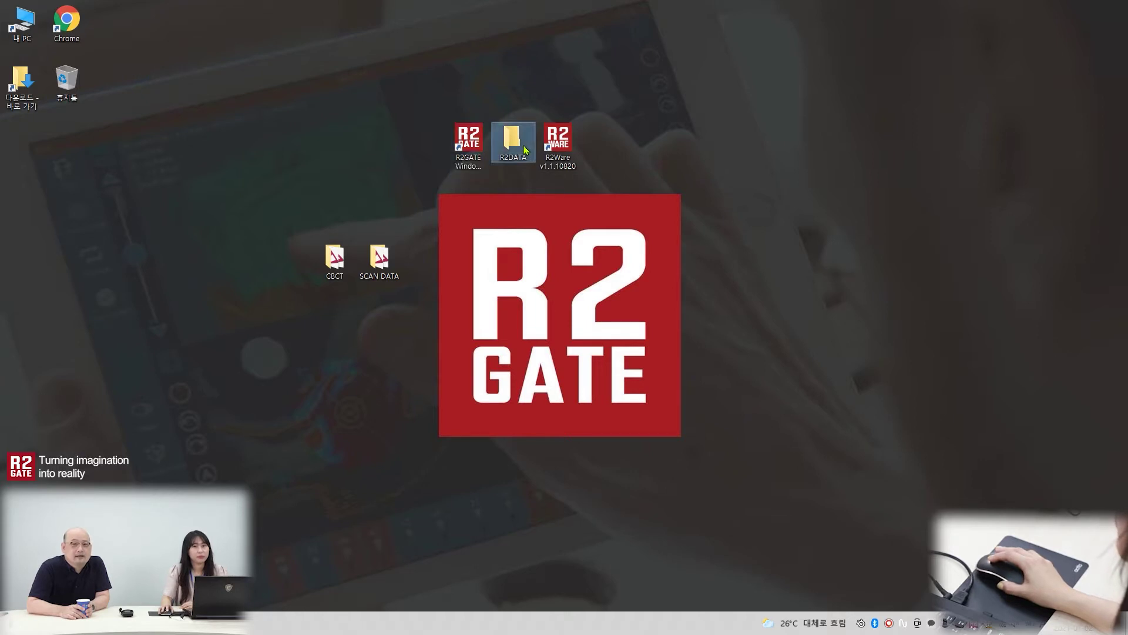
pyautogui.click(578, 153)
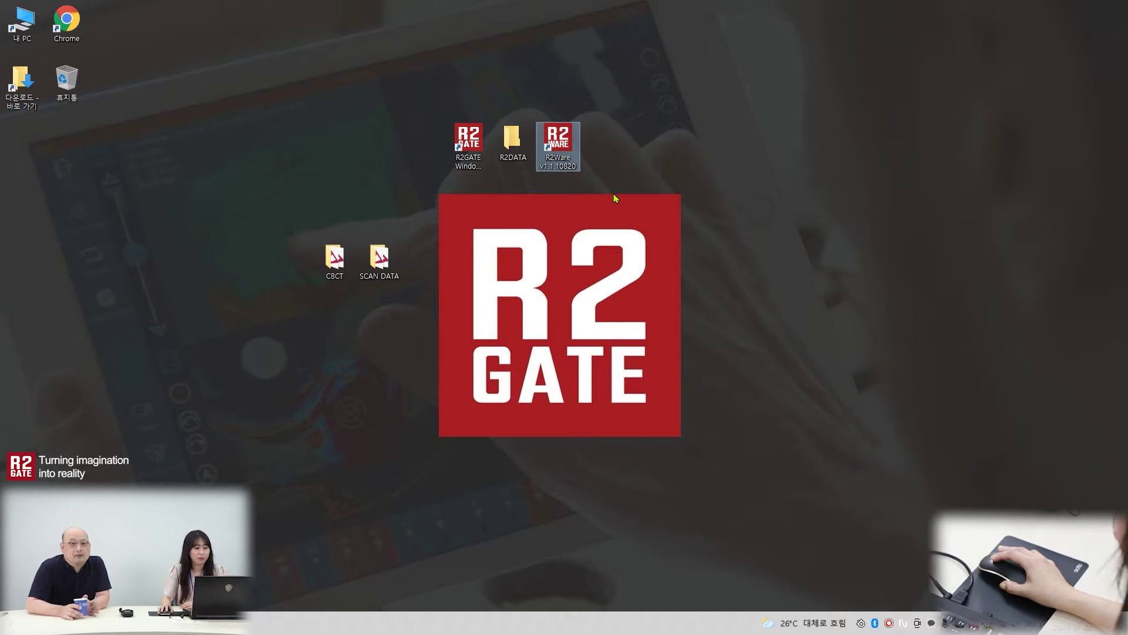
# Step: Open the CBCT folder on the desktop and look through its list of DCM slice files
pyautogui.click(326, 251)
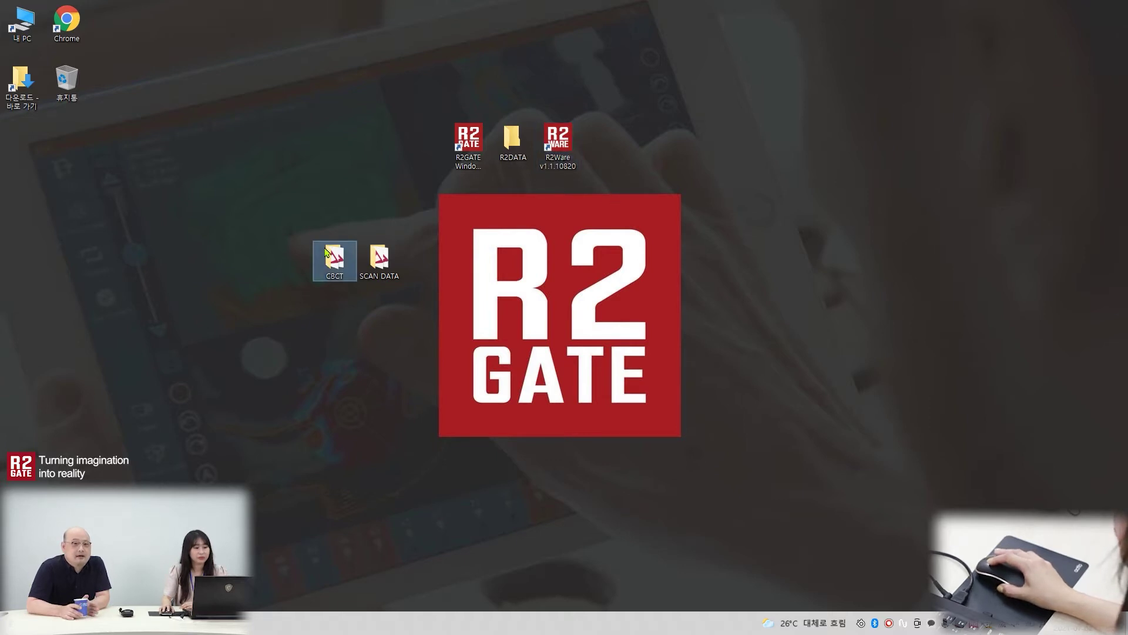
pyautogui.doubleClick(332, 267)
pyautogui.moveTo(395, 139); pyautogui.dragTo(686, 105)
pyautogui.scroll(-16, 851, 278)
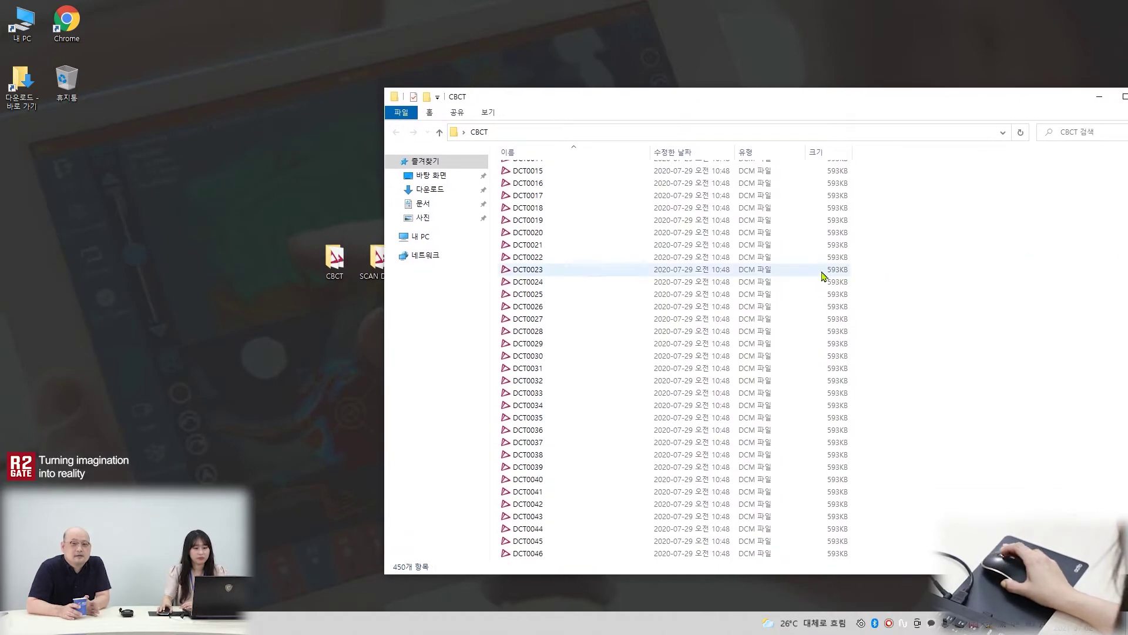
pyautogui.scroll(-20, 575, 291)
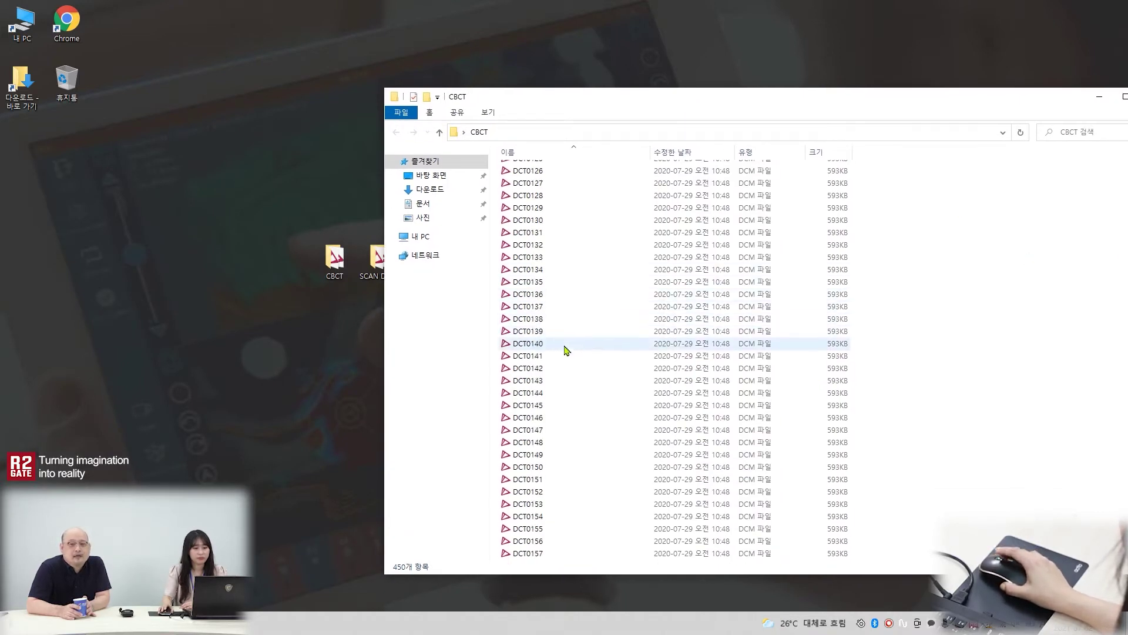
pyautogui.scroll(-6, 575, 375)
pyautogui.scroll(-4, 575, 377)
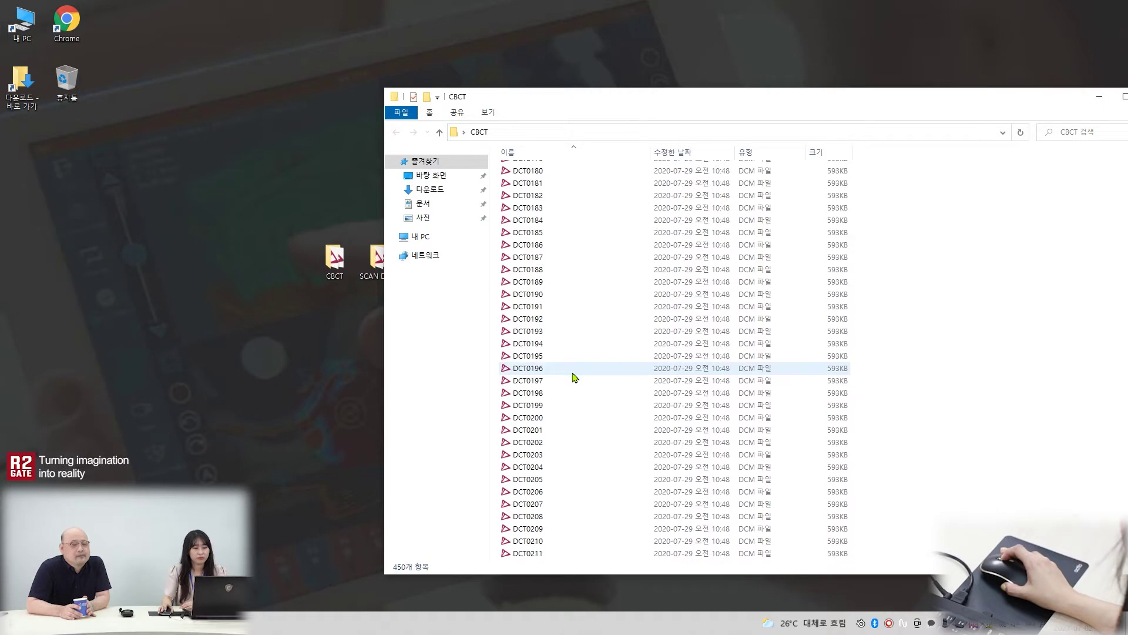
pyautogui.moveTo(628, 105); pyautogui.dragTo(657, 103)
pyautogui.scroll(-8, 639, 270)
pyautogui.scroll(-14, 623, 317)
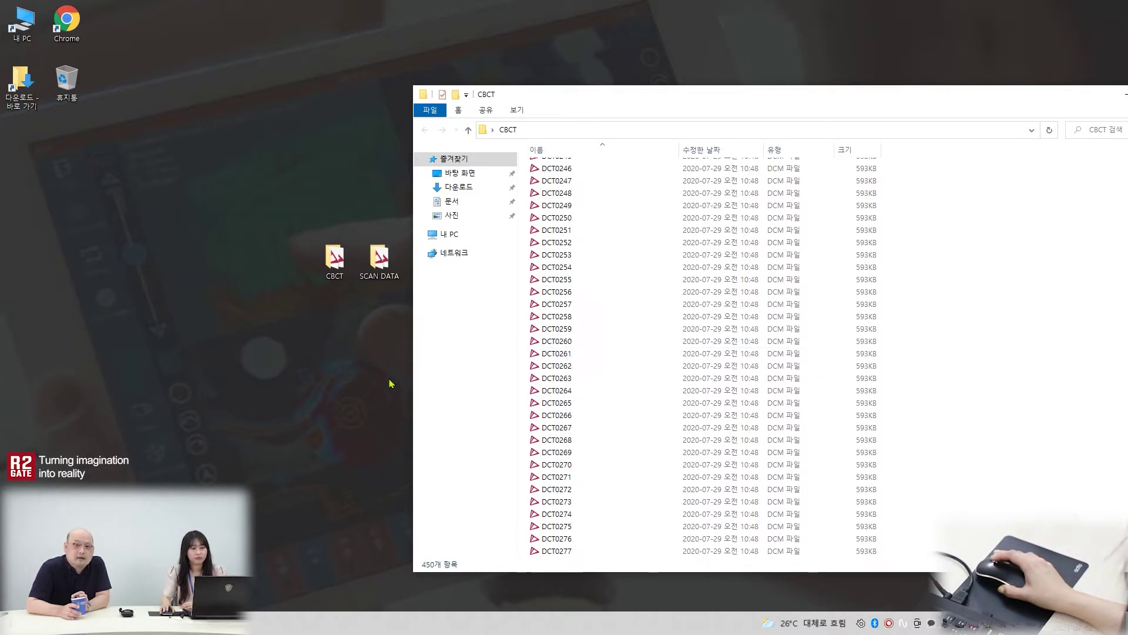
# Step: Open the SCAN DATA folder and load the UpperJawScan and LowerJawScan STL files together in 3Shape 3D Viewer, maximized
pyautogui.doubleClick(378, 260)
pyautogui.moveTo(445, 23); pyautogui.dragTo(899, 103)
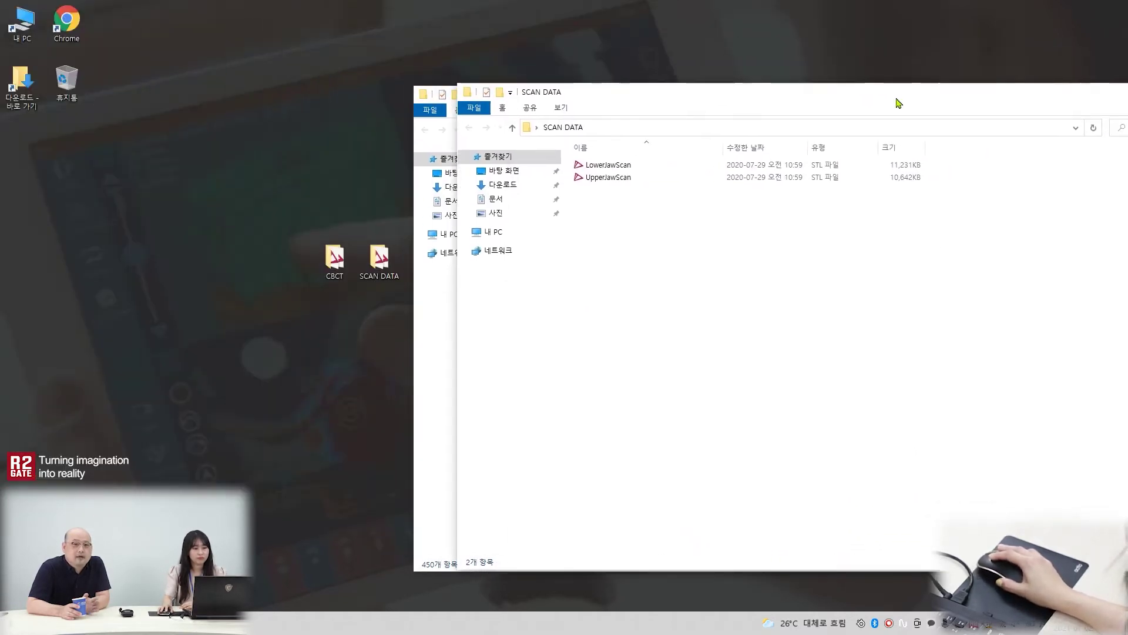
pyautogui.doubleClick(599, 179)
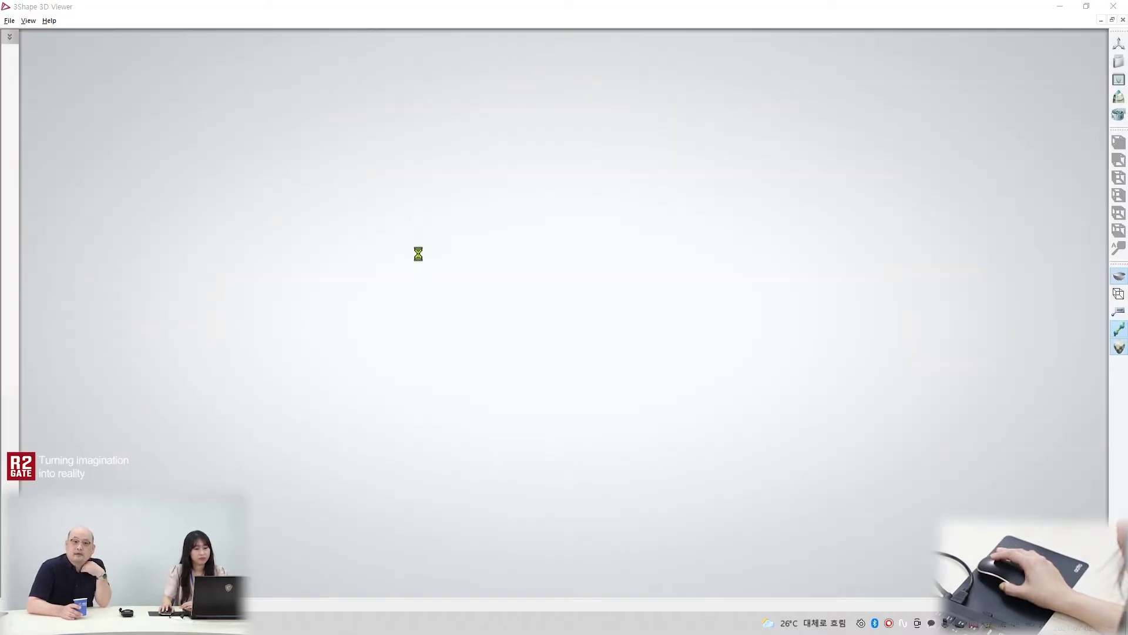
pyautogui.moveTo(448, 308); pyautogui.dragTo(493, 289, button='right')
pyautogui.moveTo(795, 3); pyautogui.dragTo(885, 76)
pyautogui.moveTo(605, 166); pyautogui.dragTo(714, 193)
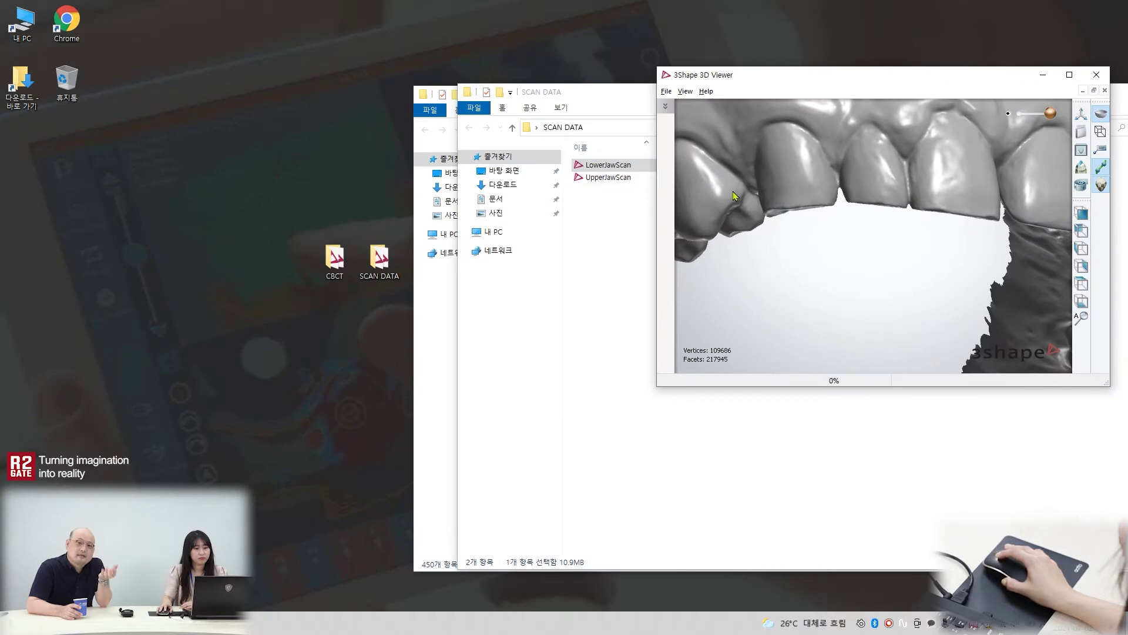
pyautogui.doubleClick(832, 75)
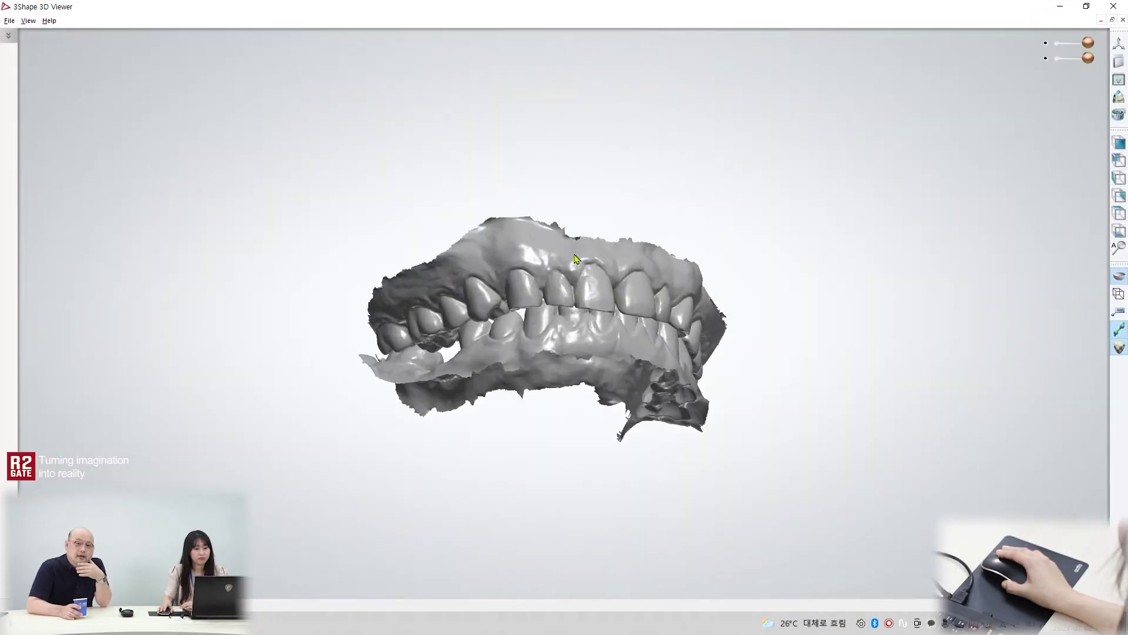
# Step: Examine the combined upper and lower jaw scans from the side, and close the viewer and both folder windows
pyautogui.scroll(4, 575, 259)
pyautogui.moveTo(555, 337); pyautogui.dragTo(539, 370, button='right')
pyautogui.moveTo(539, 365); pyautogui.dragTo(559, 255, button='middle')
pyautogui.moveTo(560, 254); pyautogui.dragTo(615, 231, button='right')
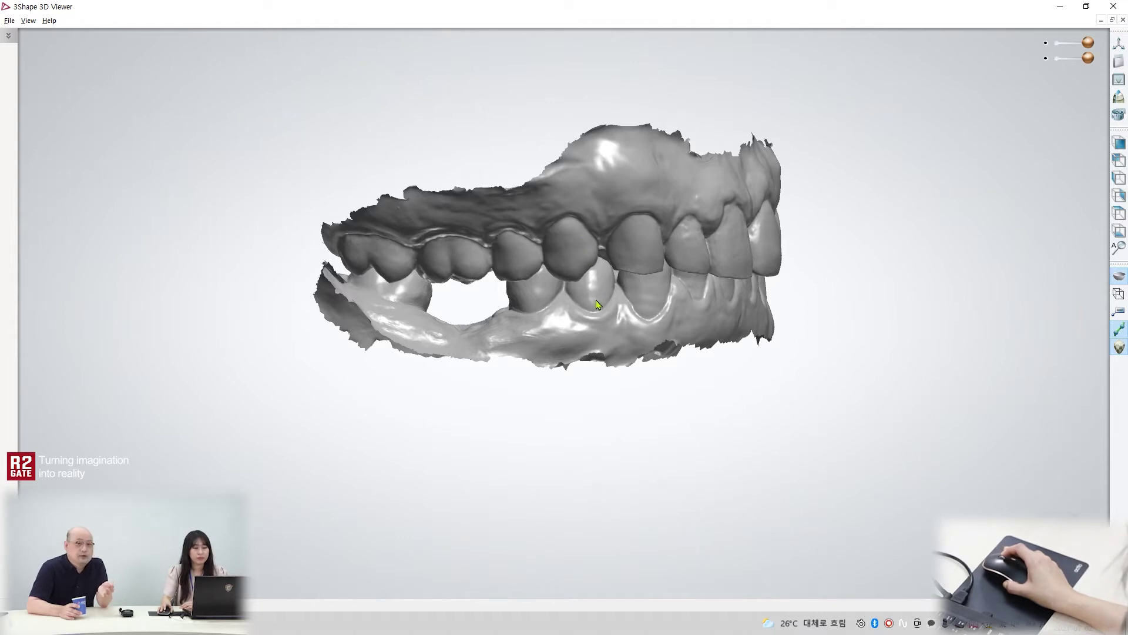
pyautogui.moveTo(580, 318); pyautogui.dragTo(668, 297, button='right')
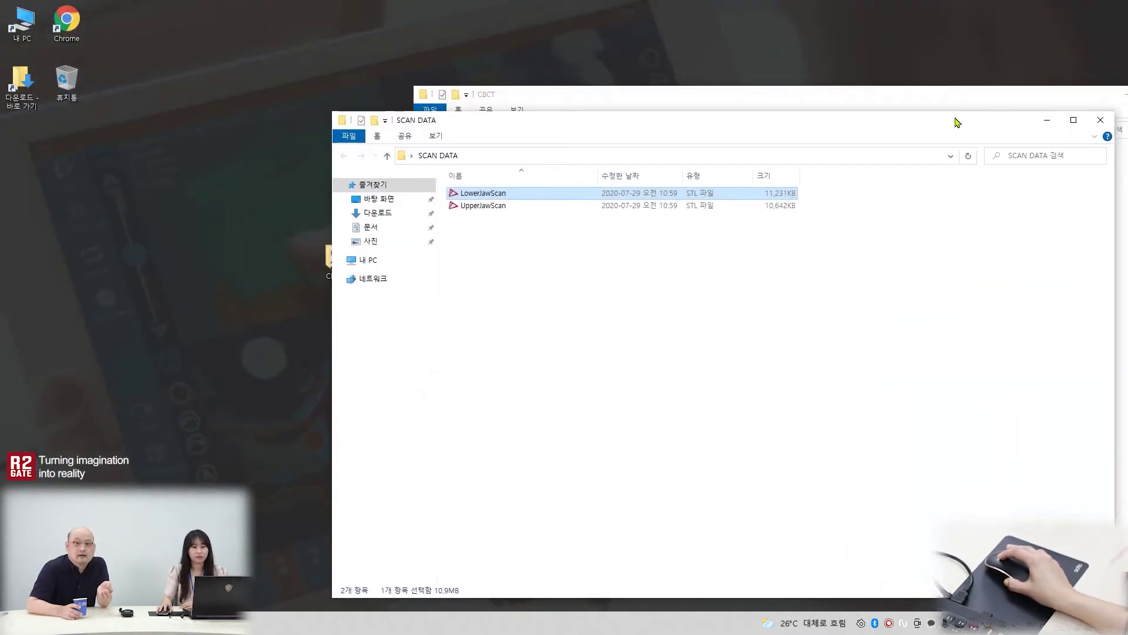
pyautogui.click(1100, 120)
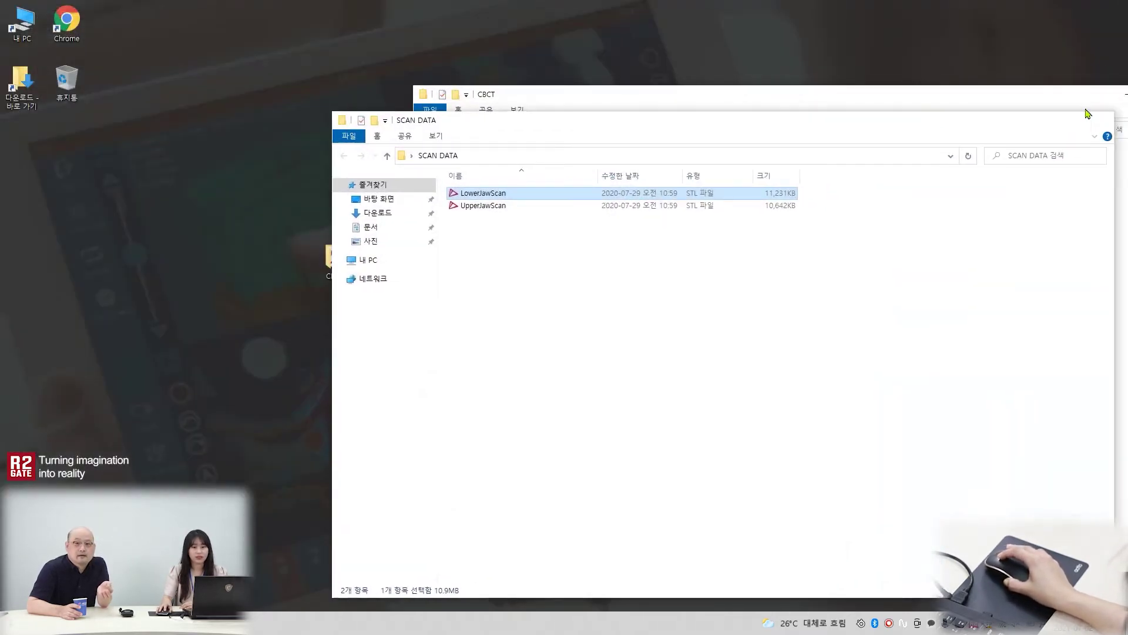
pyautogui.moveTo(1105, 96); pyautogui.dragTo(1005, 121)
pyautogui.click(1085, 120)
# Step: Create a folder named after the patient's cases inside the R2DATA desktop folder and open it
pyautogui.doubleClick(517, 128)
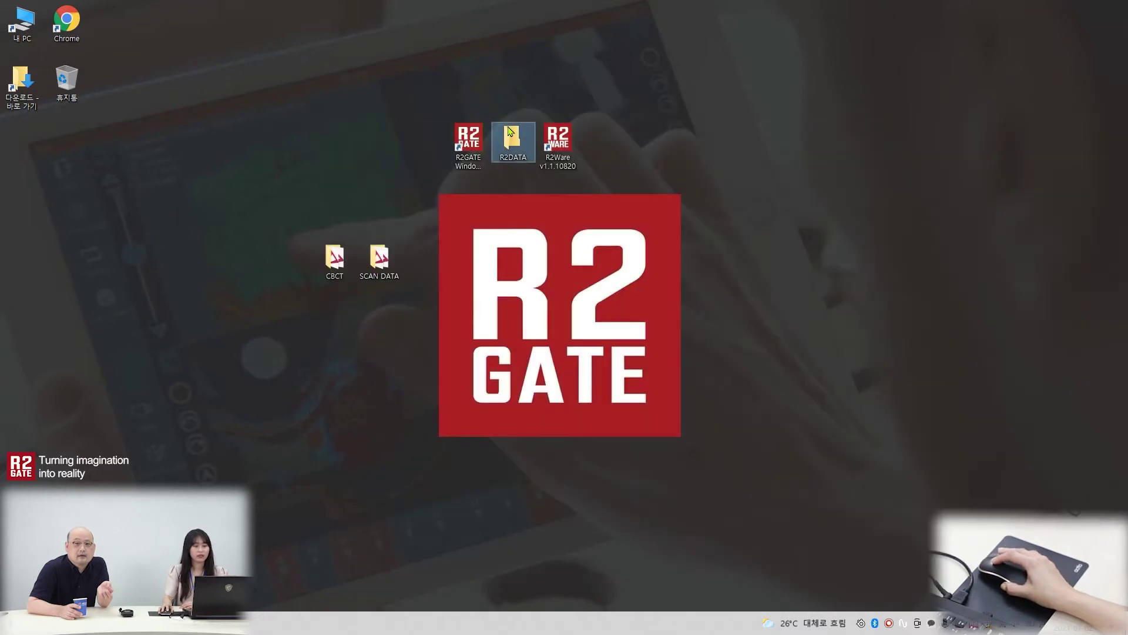
pyautogui.moveTo(528, 125); pyautogui.dragTo(656, 84)
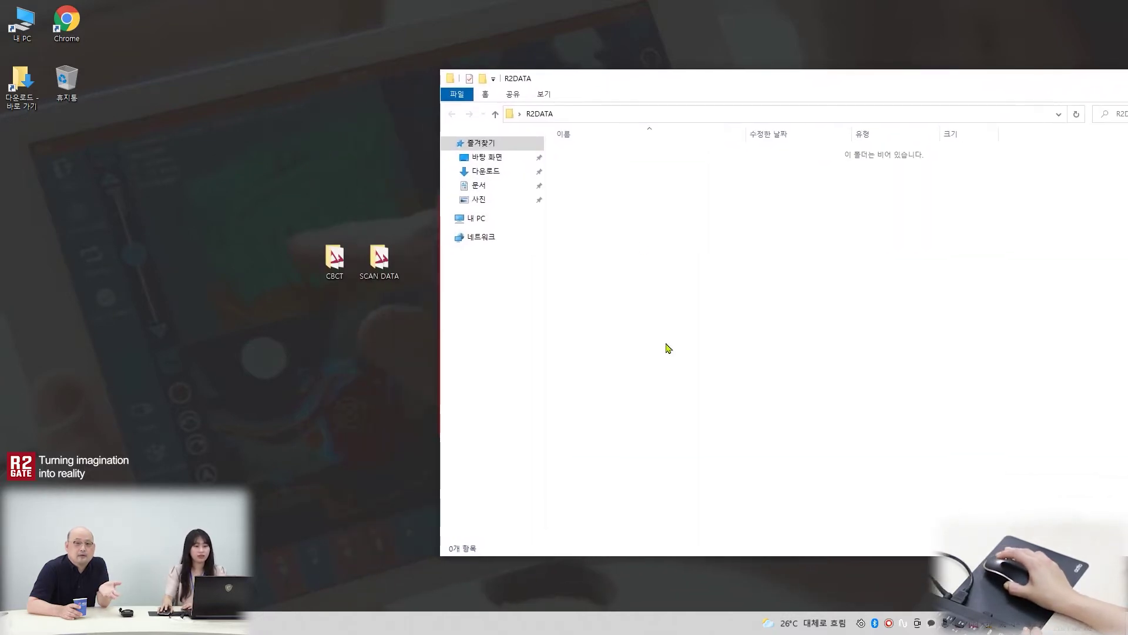
pyautogui.rightClick(617, 257)
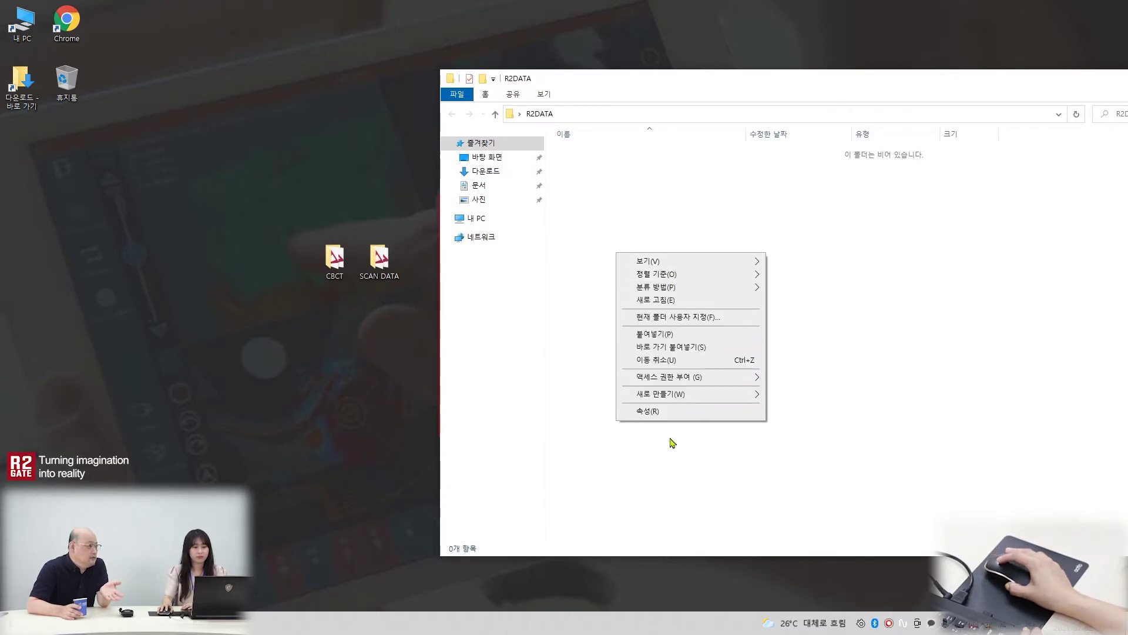
pyautogui.click(775, 394)
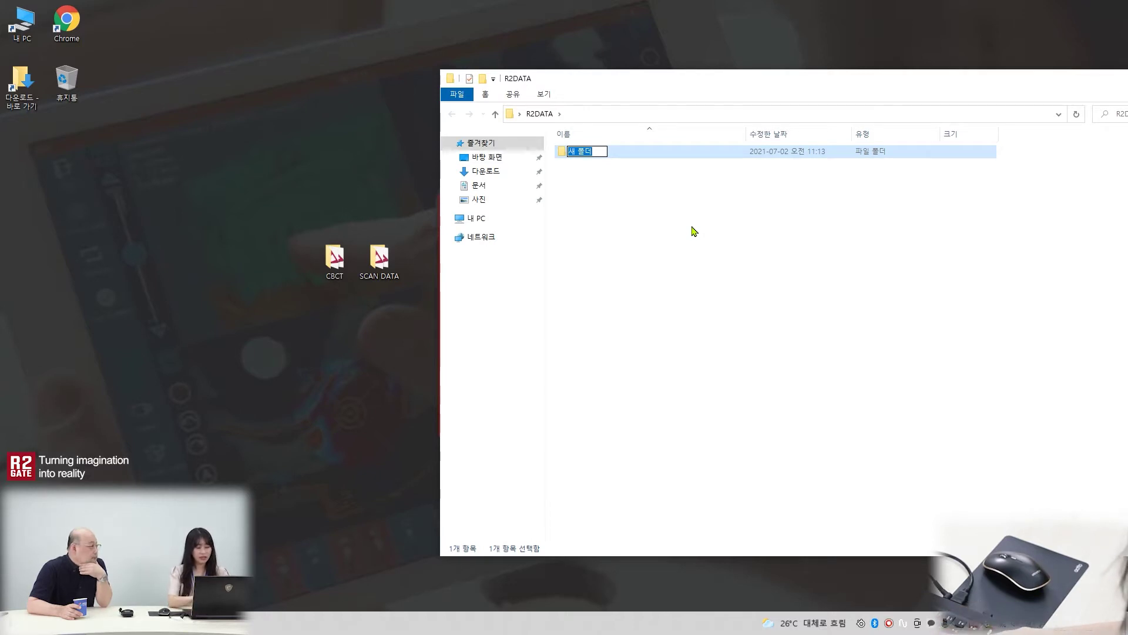
pyautogui.write('Jennie cases')
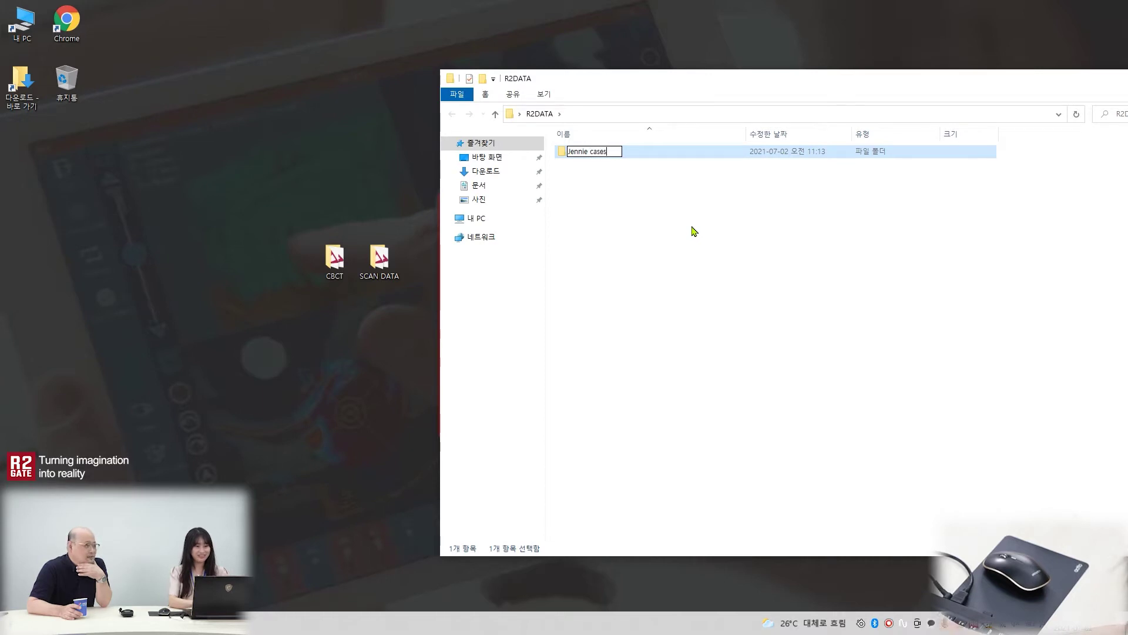
pyautogui.press('Return')
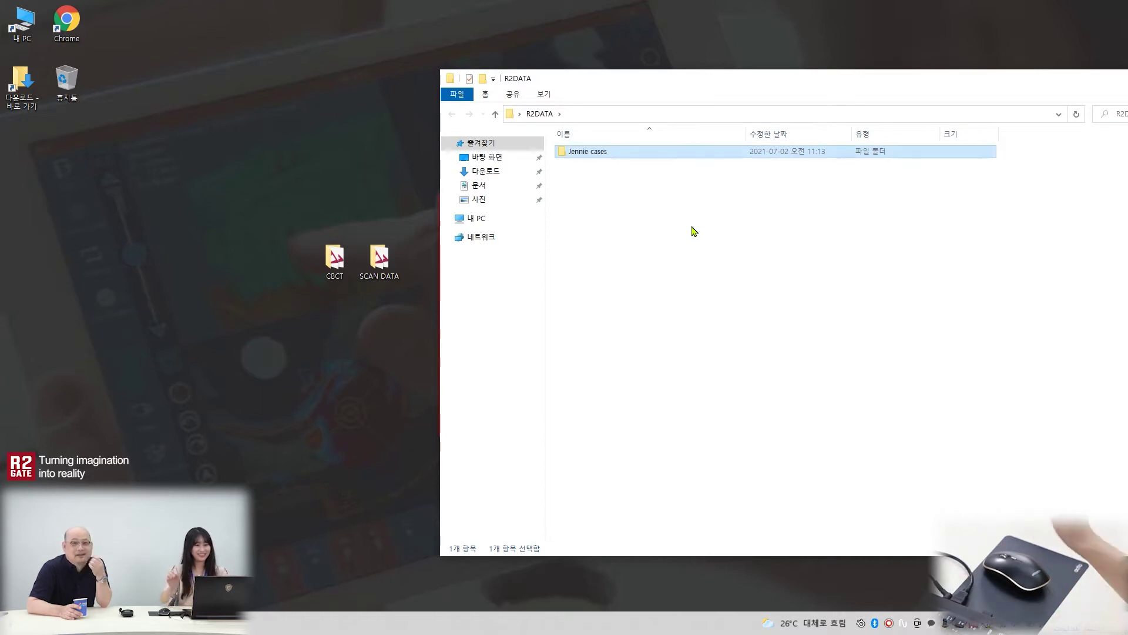
pyautogui.doubleClick(593, 154)
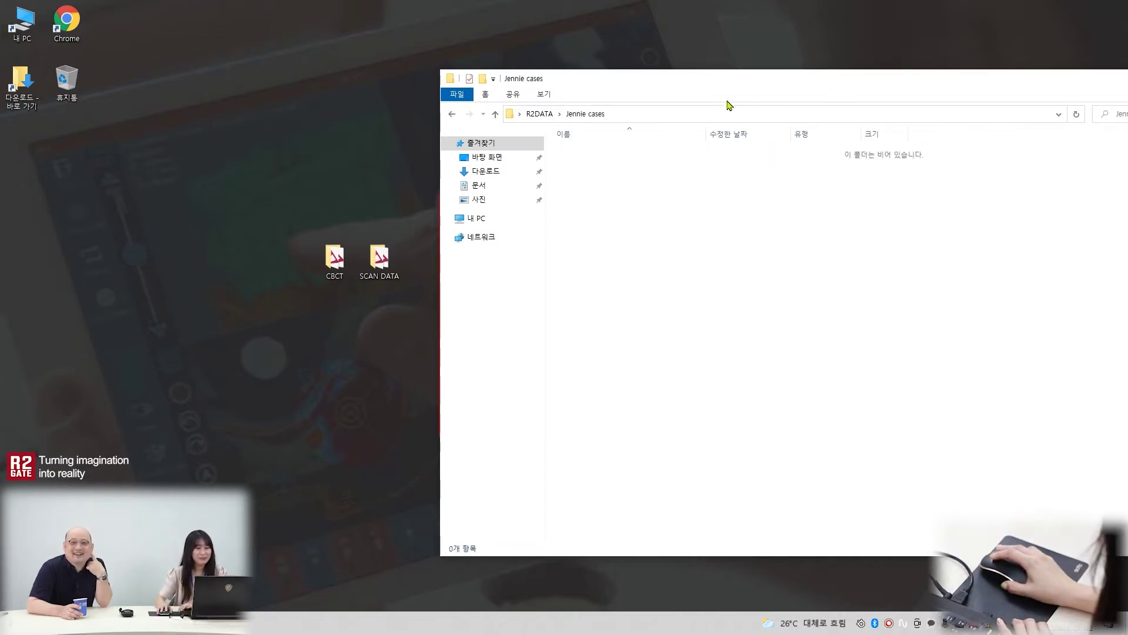
pyautogui.moveTo(586, 79); pyautogui.dragTo(725, 72)
# Step: Move all the DICOM files from the CBCT folder into the patient's folder in R2DATA and close the CBCT window
pyautogui.doubleClick(335, 257)
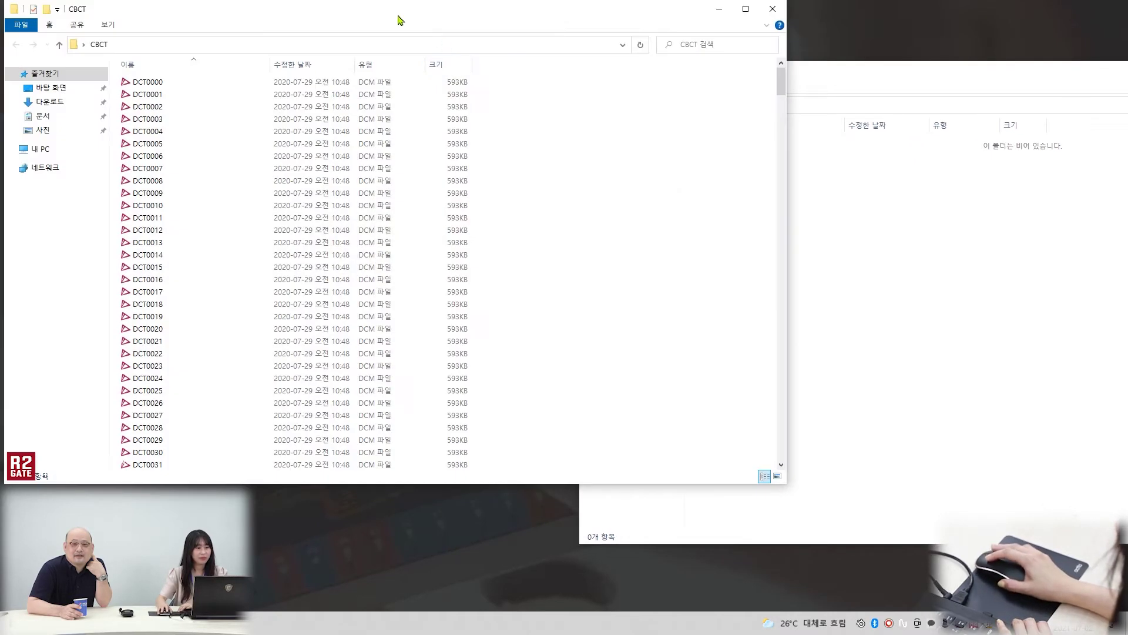
pyautogui.moveTo(396, 18); pyautogui.dragTo(374, 146)
pyautogui.hotkey('ctrl', 'a')
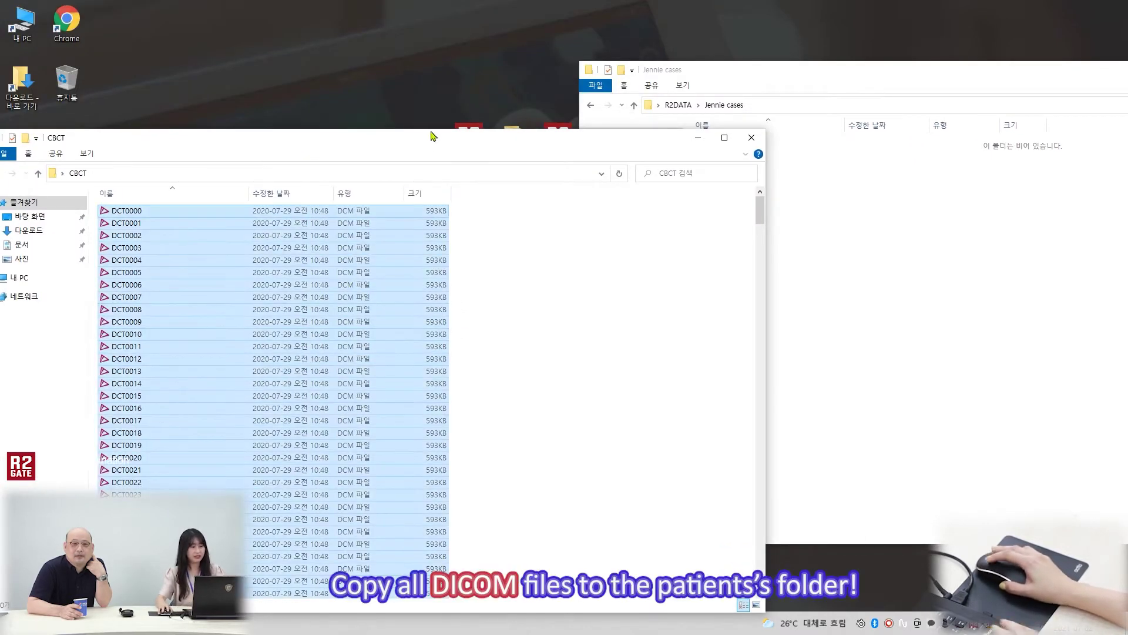
pyautogui.moveTo(189, 313); pyautogui.dragTo(950, 266)
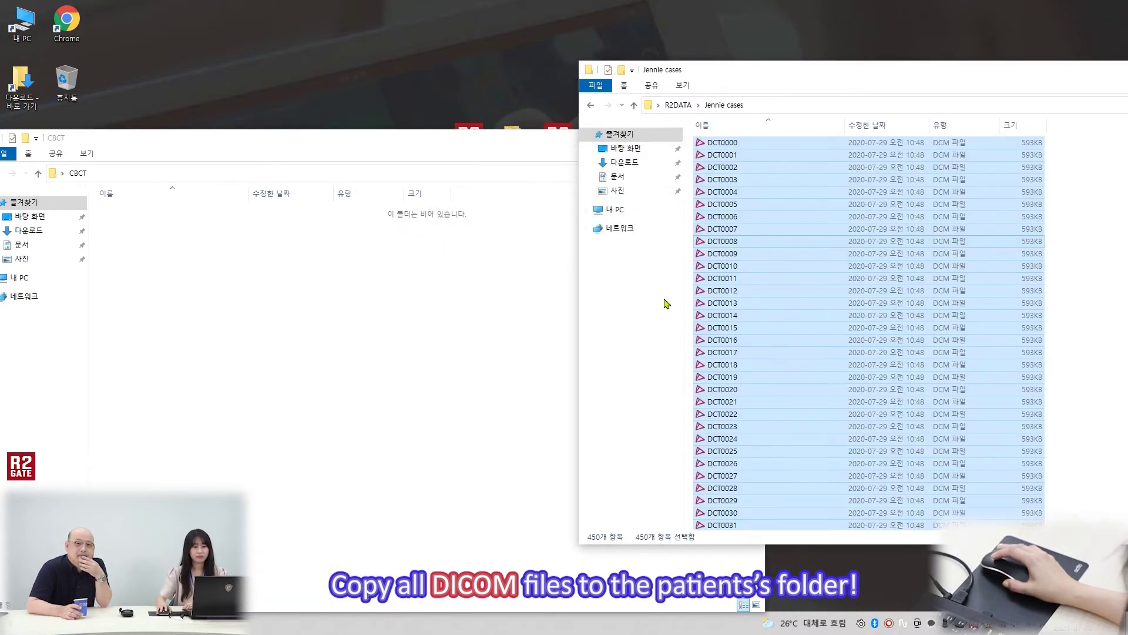
pyautogui.click(547, 235)
pyautogui.click(751, 138)
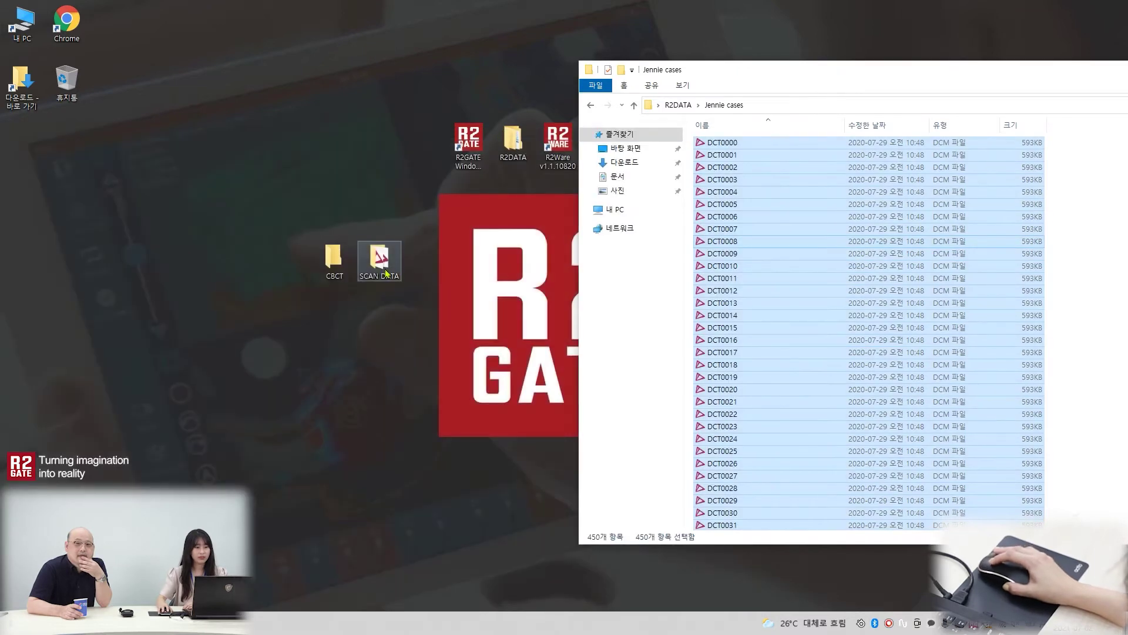
# Step: Move the UpperJawScan and LowerJawScan files from SCAN DATA into the patient's folder and close its window
pyautogui.doubleClick(379, 261)
pyautogui.moveTo(239, 292); pyautogui.dragTo(1096, 232)
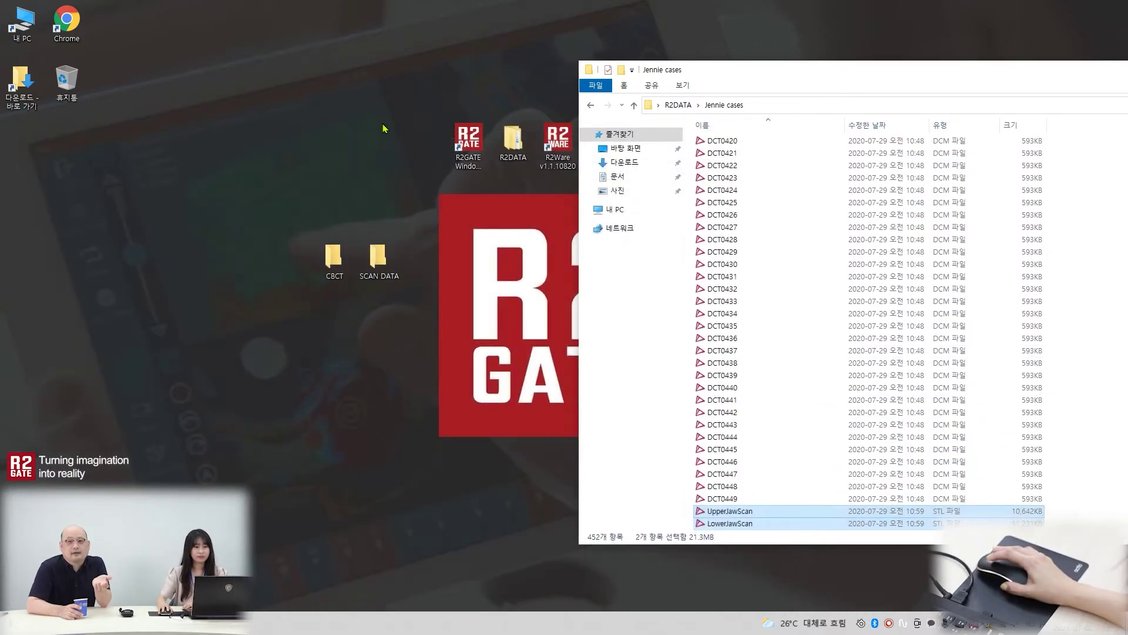
pyautogui.moveTo(744, 75); pyautogui.dragTo(415, 79)
pyautogui.click(902, 277)
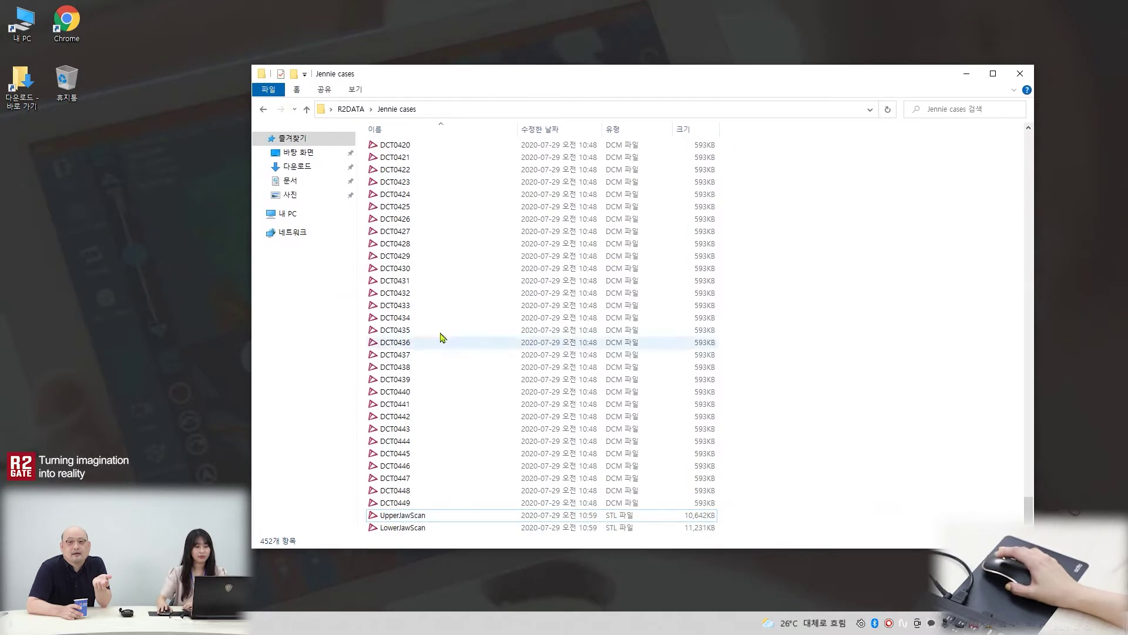
pyautogui.click(1021, 74)
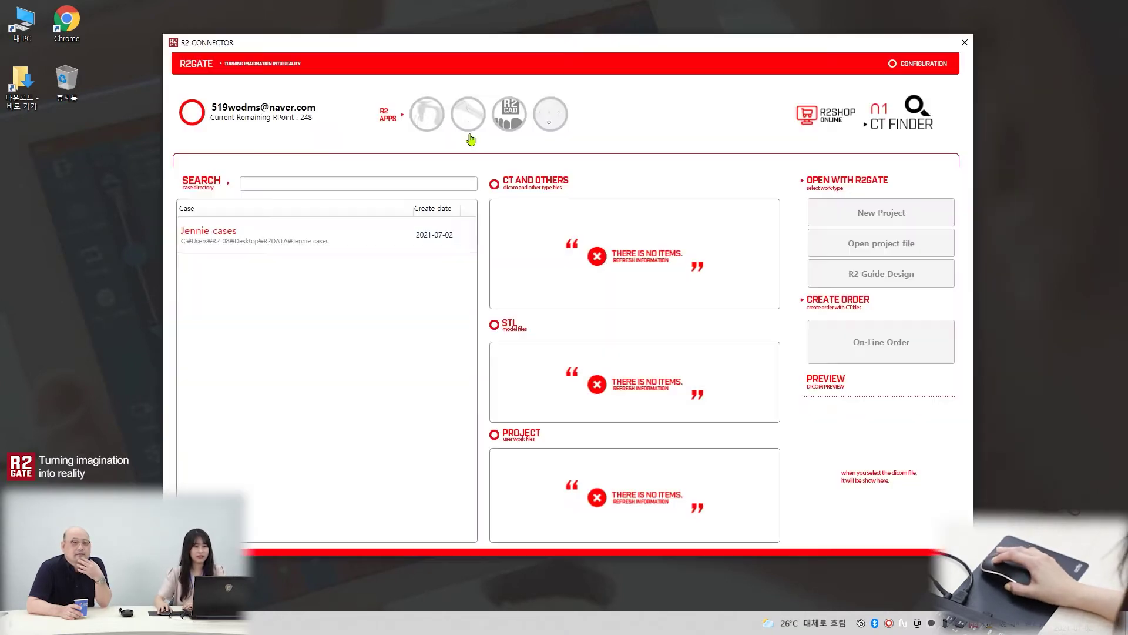
# Step: Switch to R2 Connector and select the patient's case to load its CT and STL file lists
pyautogui.moveTo(452, 46); pyautogui.dragTo(460, 46)
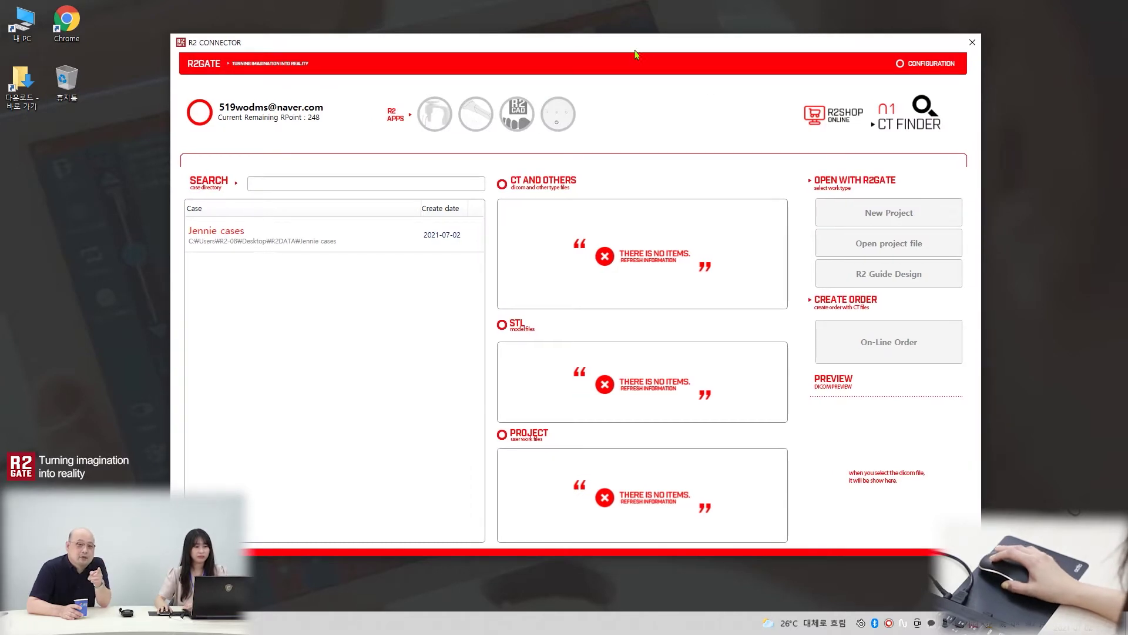
pyautogui.moveTo(635, 52); pyautogui.dragTo(642, 48)
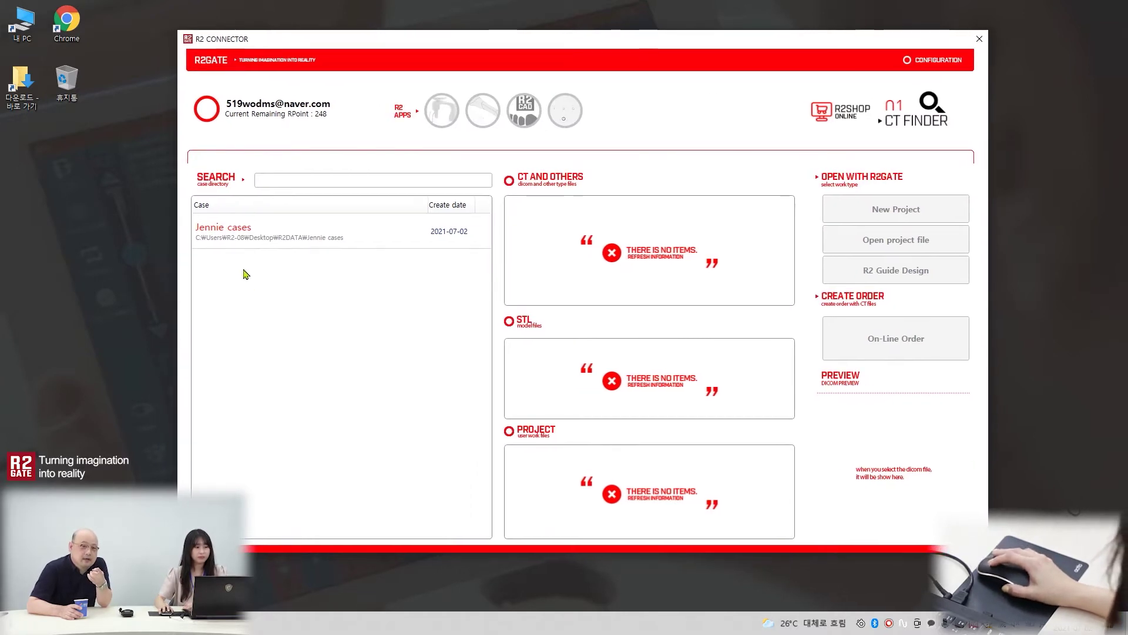
pyautogui.click(210, 244)
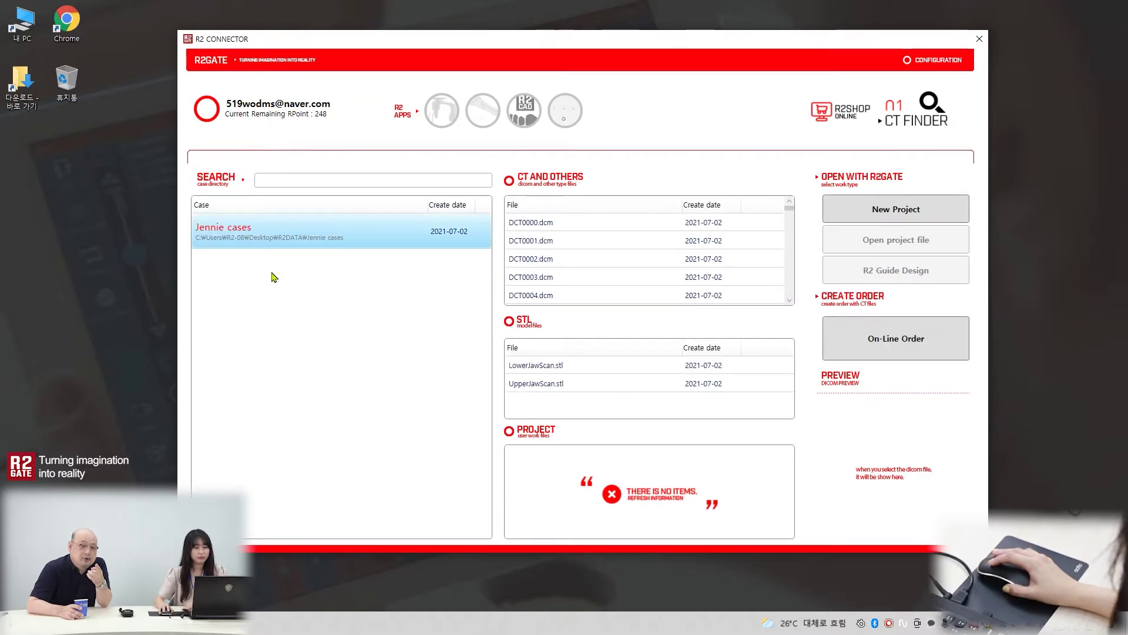
# Step: Step through the case's DICOM slices from DCT0001.dcm to DCT0123.dcm, examining each preview image
pyautogui.click(565, 242)
pyautogui.press('Down')
pyautogui.press('Down')
pyautogui.press('Down')
pyautogui.press('Down')
pyautogui.press('Down')
pyautogui.press('Down')
pyautogui.press('Down')
pyautogui.press('Down')
pyautogui.press('Down')
pyautogui.press('Down')
pyautogui.press('Down')
pyautogui.press('Down')
pyautogui.press('Down')
pyautogui.press('Down')
pyautogui.press('Down')
pyautogui.press('Down')
pyautogui.press('Down')
pyautogui.press('Down')
pyautogui.press('Down')
pyautogui.press('Down')
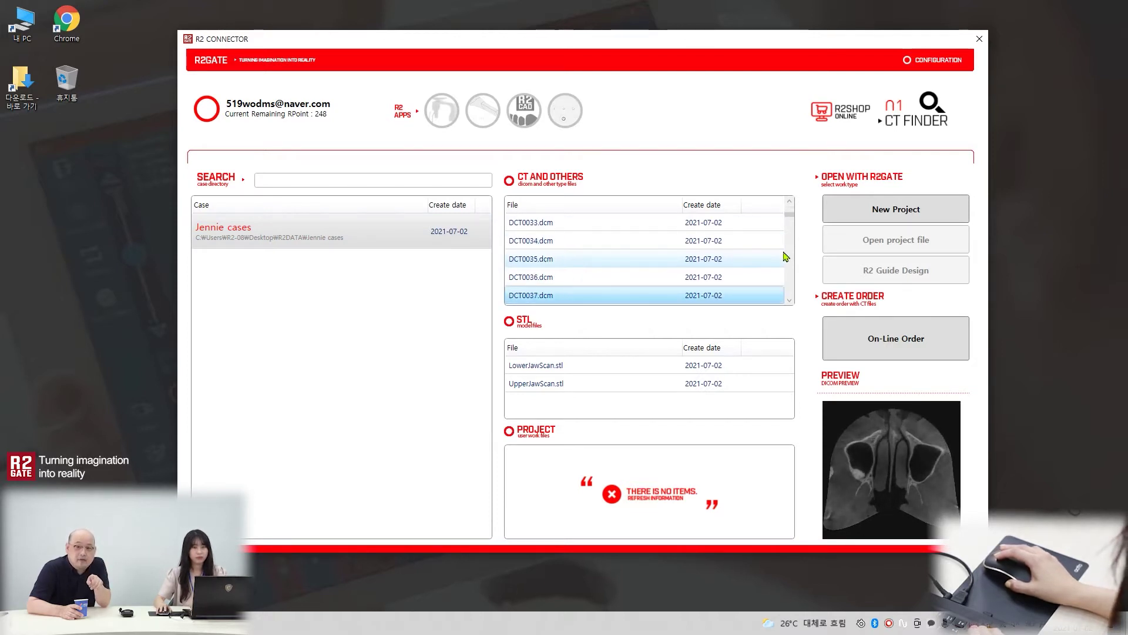
pyautogui.press('Down')
pyautogui.press('Down')
pyautogui.press('Down')
pyautogui.press('Down')
pyautogui.press('Down')
pyautogui.press('Down')
pyautogui.press('Down')
pyautogui.press('Down')
pyautogui.press('Down')
pyautogui.press('Down')
pyautogui.press('Down')
pyautogui.press('Down')
pyautogui.press('Down')
pyautogui.press('Down')
pyautogui.press('Down')
pyautogui.press('Down')
pyautogui.press('Down')
pyautogui.press('Down')
pyautogui.press('Down')
pyautogui.press('Down')
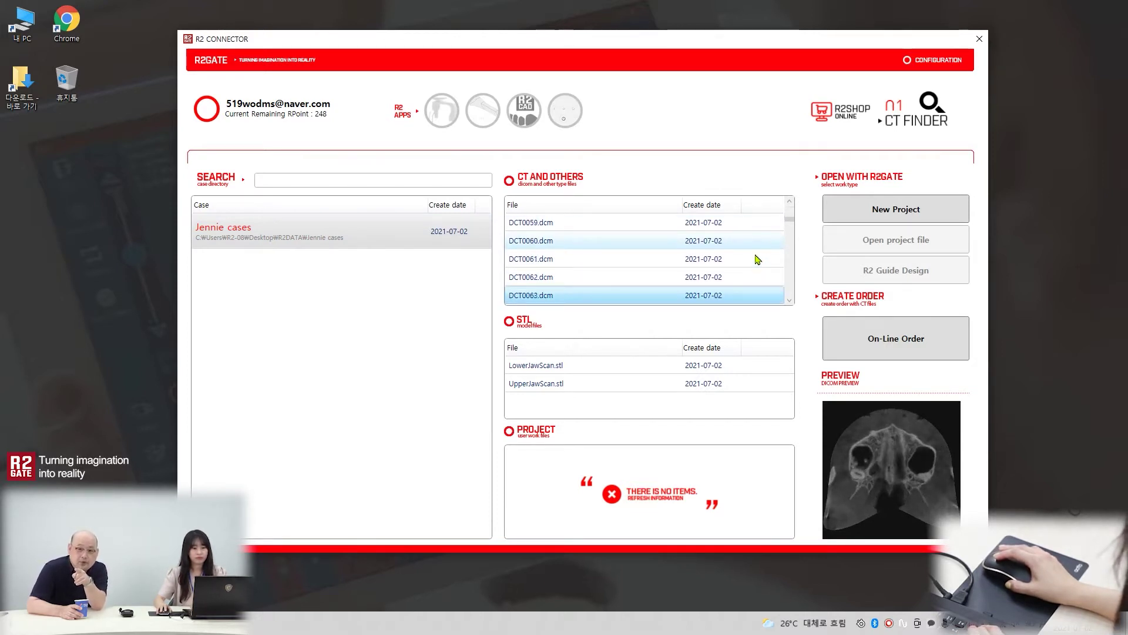
pyautogui.press('Down')
pyautogui.press('Down')
pyautogui.press('Down')
pyautogui.press('Down')
pyautogui.press('Down')
pyautogui.press('Down')
pyautogui.press('Down')
pyautogui.press('Down')
pyautogui.press('Down')
pyautogui.press('Down')
pyautogui.press('Down')
pyautogui.press('Down')
pyautogui.press('Down')
pyautogui.press('Down')
pyautogui.press('Down')
pyautogui.press('Down')
pyautogui.press('Down')
pyautogui.press('Down')
pyautogui.press('Down')
pyautogui.press('Down')
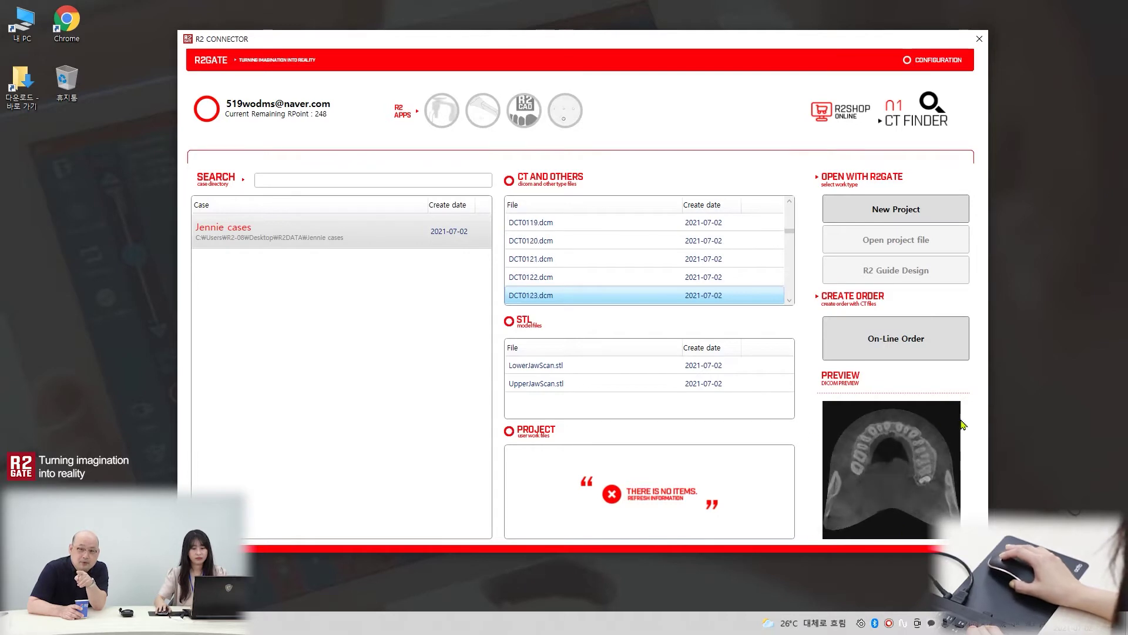
# Step: Step through the DICOM slices from DCT0123.dcm to DCT0172.dcm, examining each preview image
pyautogui.press('Down')
pyautogui.press('Down')
pyautogui.press('Down')
pyautogui.press('Down')
pyautogui.press('Down')
pyautogui.press('Down')
pyautogui.press('Down')
pyautogui.press('Down')
pyautogui.press('Down')
pyautogui.press('Down')
pyautogui.press('Down')
pyautogui.press('Down')
pyautogui.press('Down')
pyautogui.press('Down')
pyautogui.press('Down')
pyautogui.press('Down')
pyautogui.press('Down')
pyautogui.press('Down')
pyautogui.press('Down')
pyautogui.press('Down')
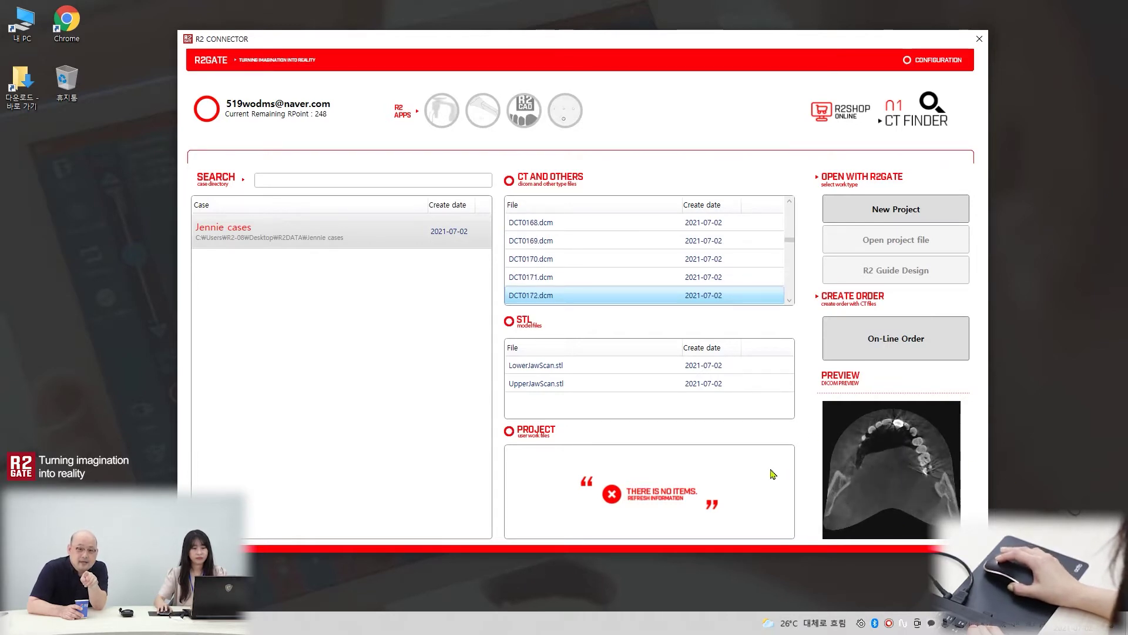
# Step: Examine the full arch of LowerJawScan.stl in the preview, and view the DICOM slices DCT0168.dcm and DCT0171.dcm
pyautogui.click(542, 363)
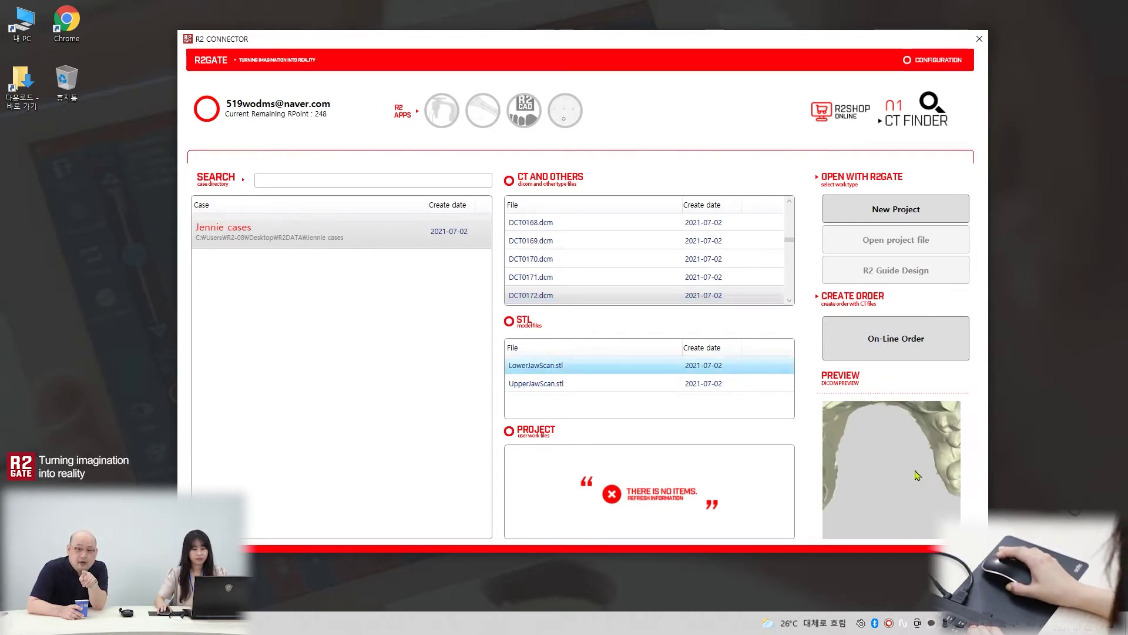
pyautogui.moveTo(868, 511); pyautogui.dragTo(859, 475, button='right')
pyautogui.moveTo(859, 479); pyautogui.dragTo(862, 464)
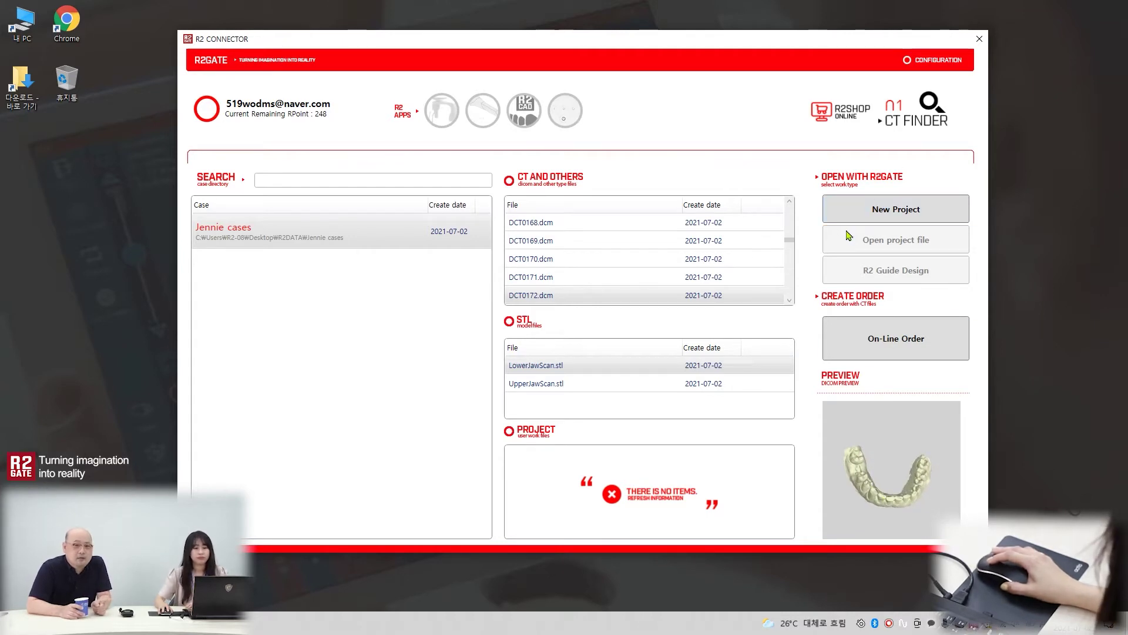
pyautogui.click(543, 222)
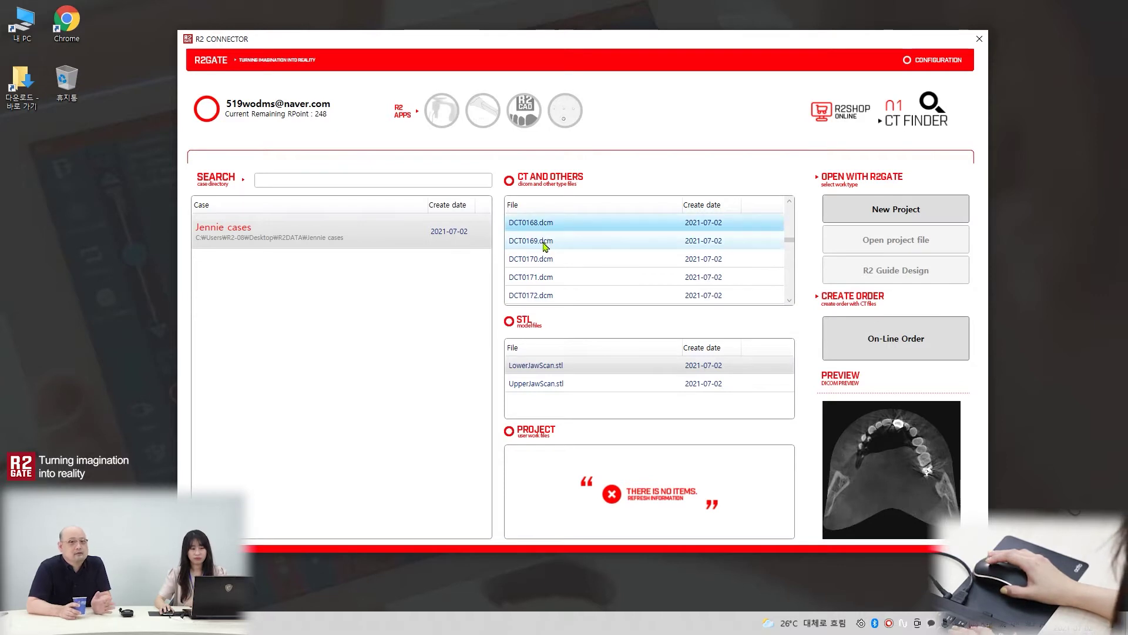
pyautogui.click(622, 278)
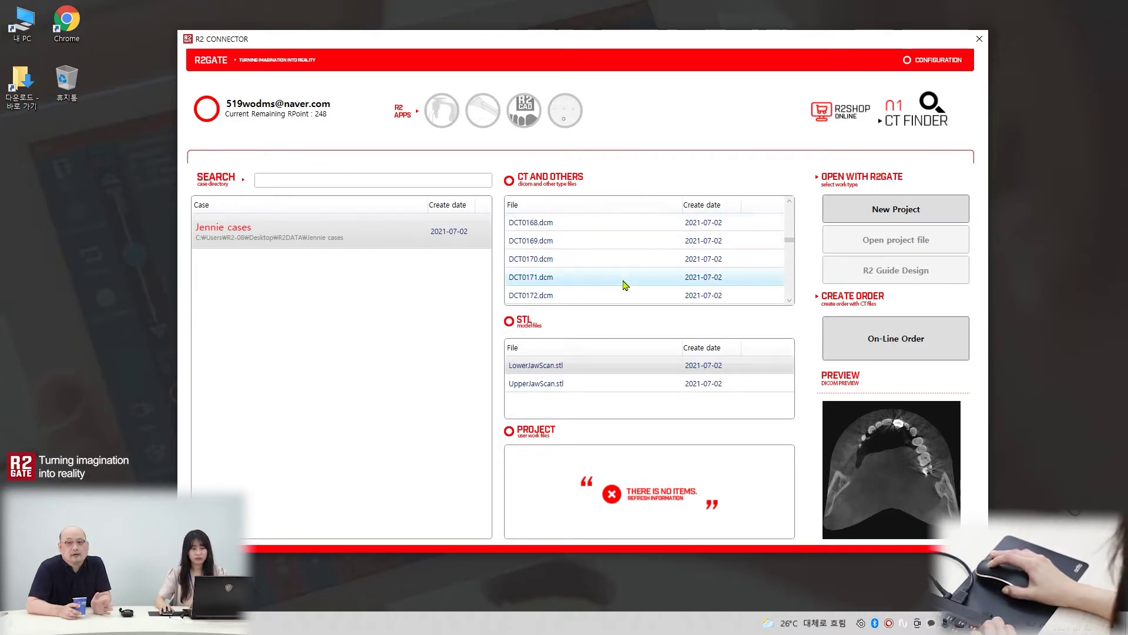
# Step: Create a new project named 46case for the selected case and start it in R2GATE with the window maximized
pyautogui.click(890, 211)
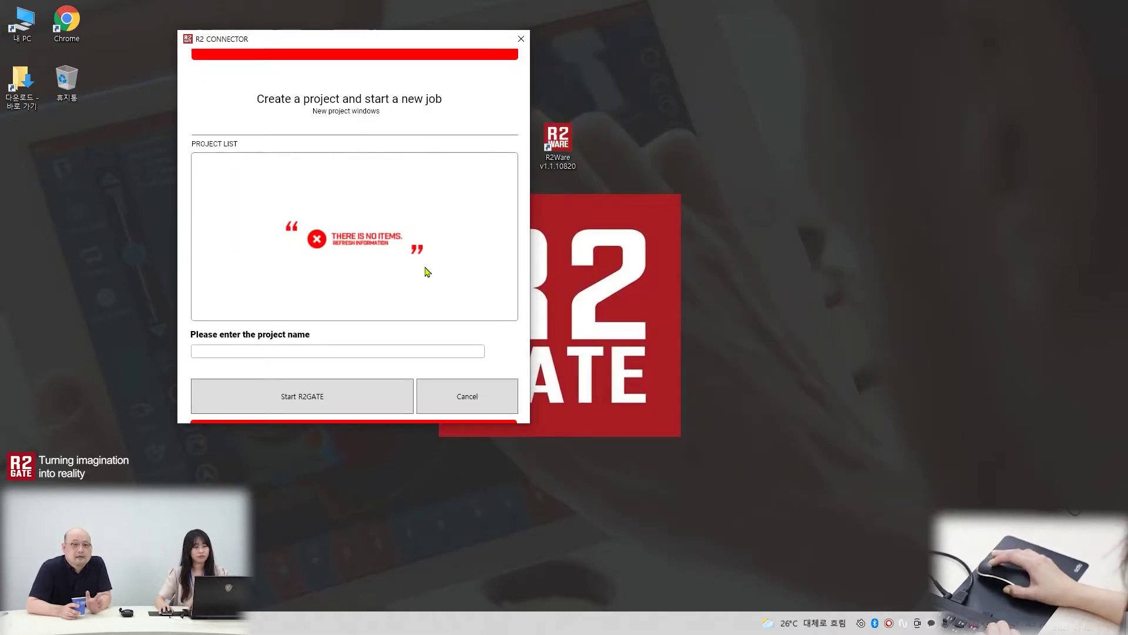
pyautogui.click(272, 354)
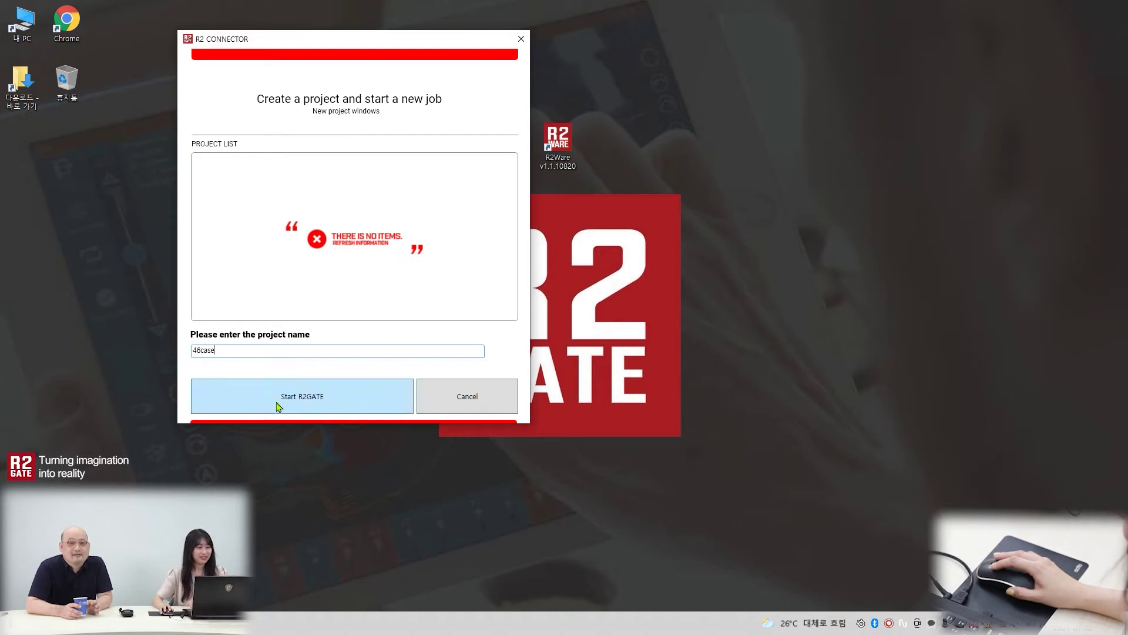
pyautogui.click(300, 400)
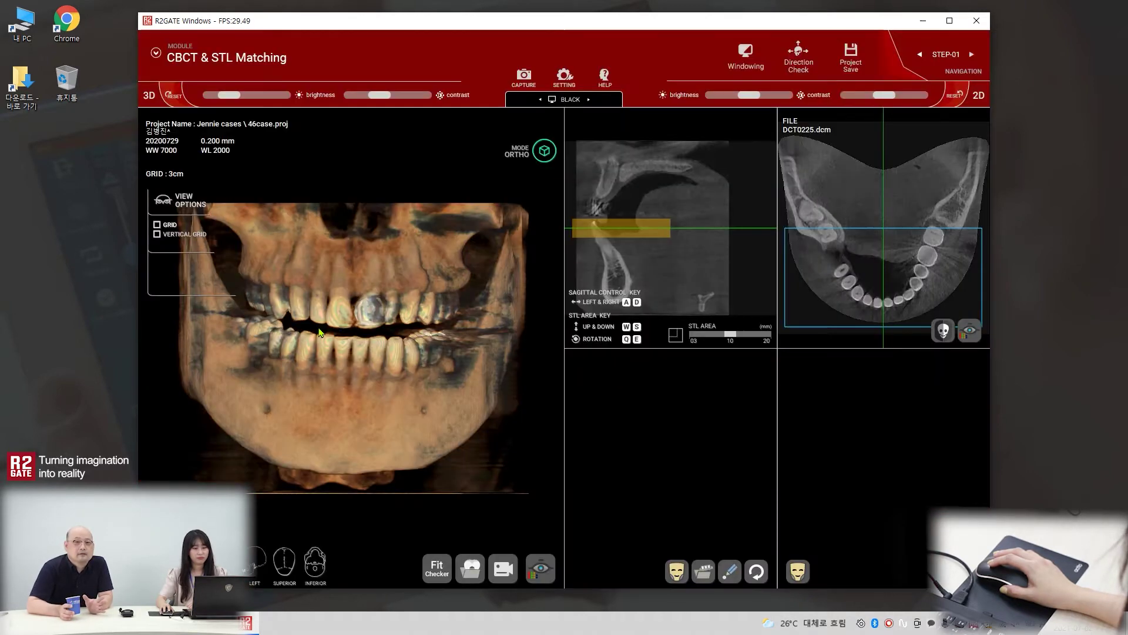
pyautogui.click(949, 21)
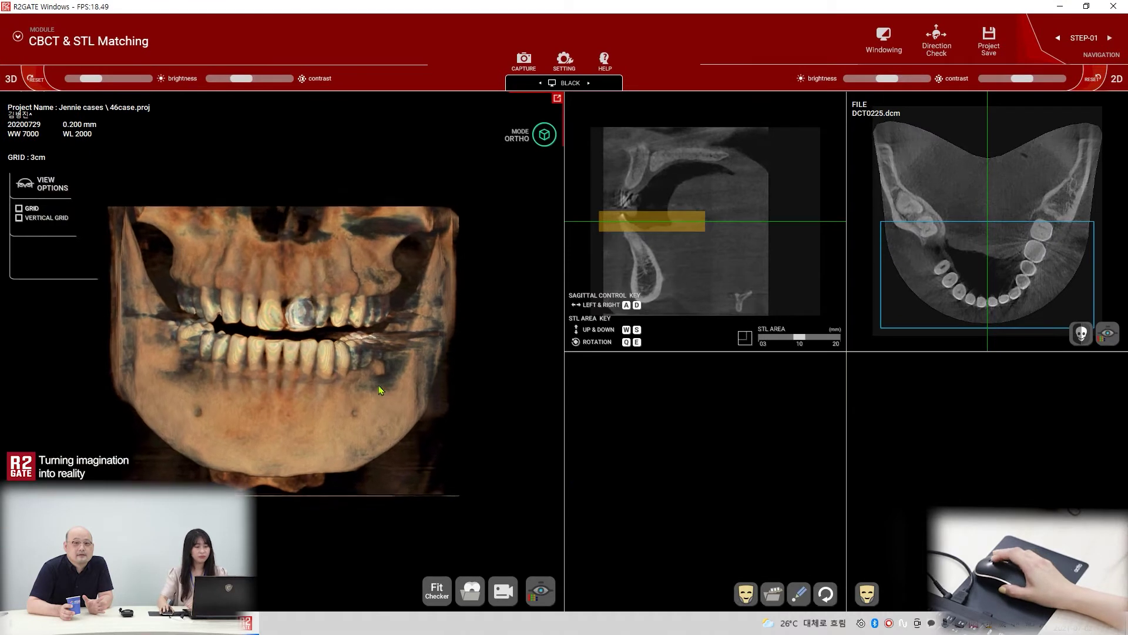
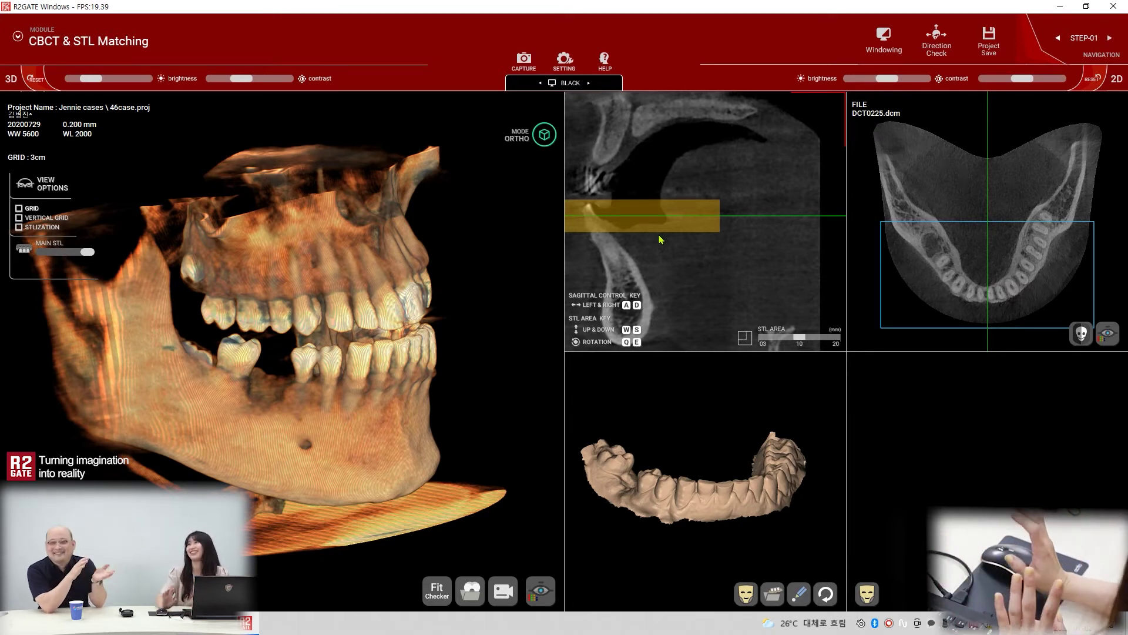
# Step: Lower the STL area to slice DCT0229.dcm and shift the sagittal section slightly to cut through a lower front tooth
pyautogui.moveTo(660, 217); pyautogui.dragTo(628, 222)
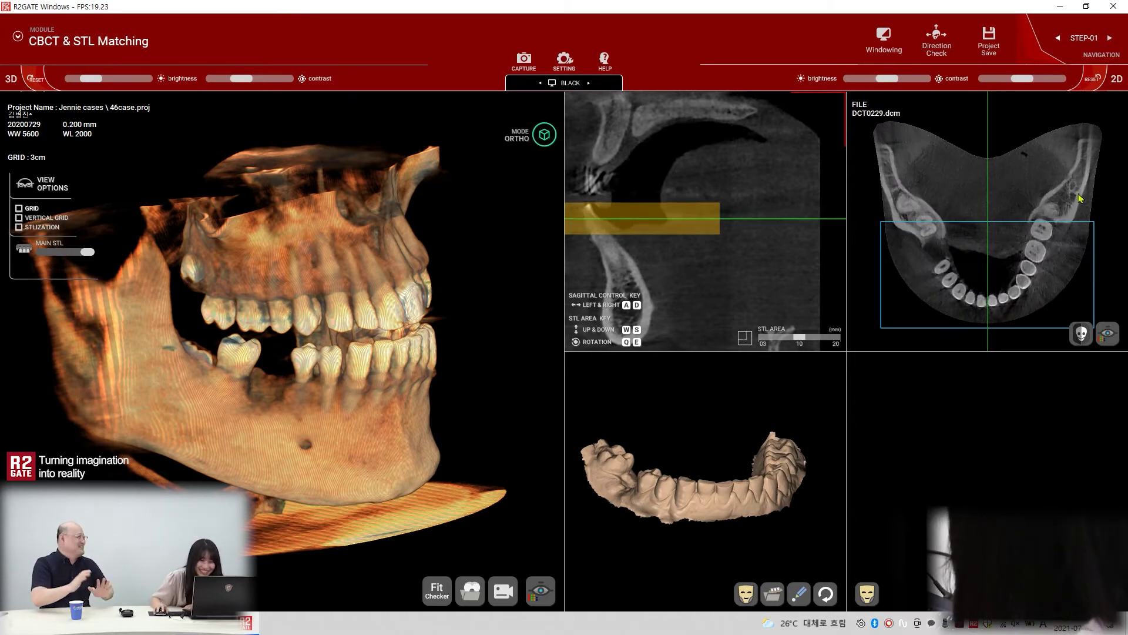
pyautogui.click(995, 221)
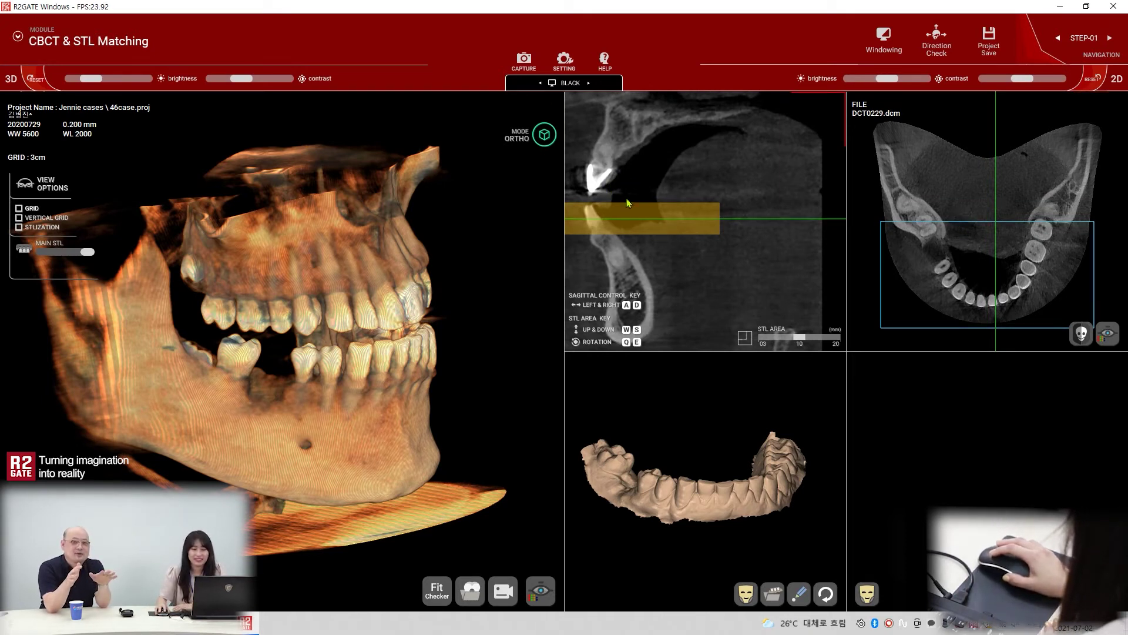
pyautogui.moveTo(698, 270); pyautogui.dragTo(739, 245)
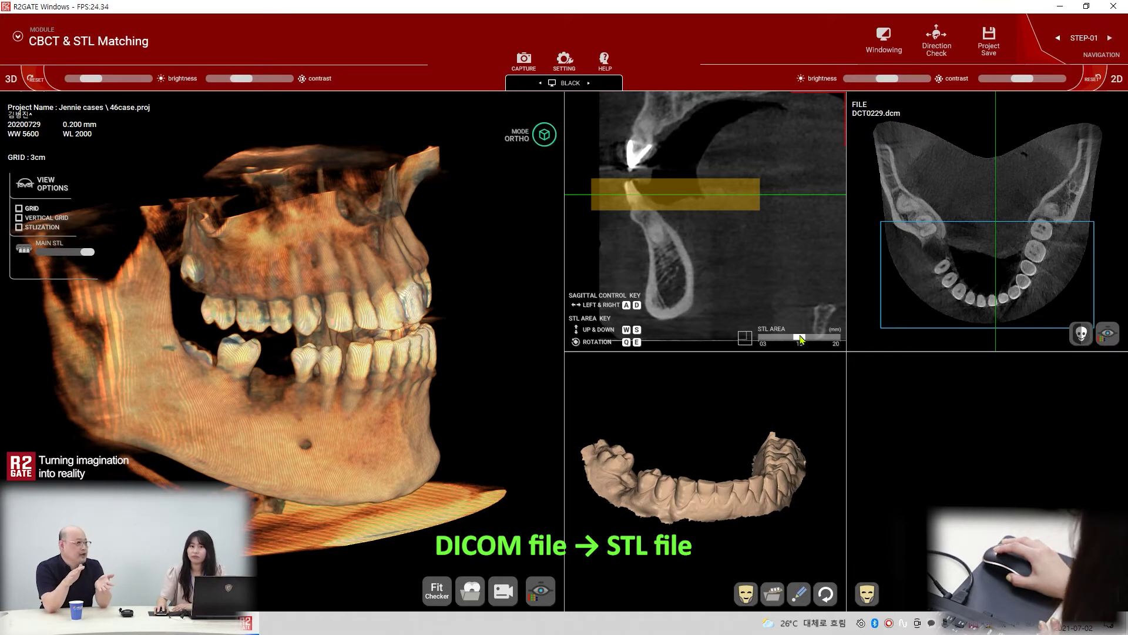
pyautogui.moveTo(720, 233); pyautogui.dragTo(731, 245, button='middle')
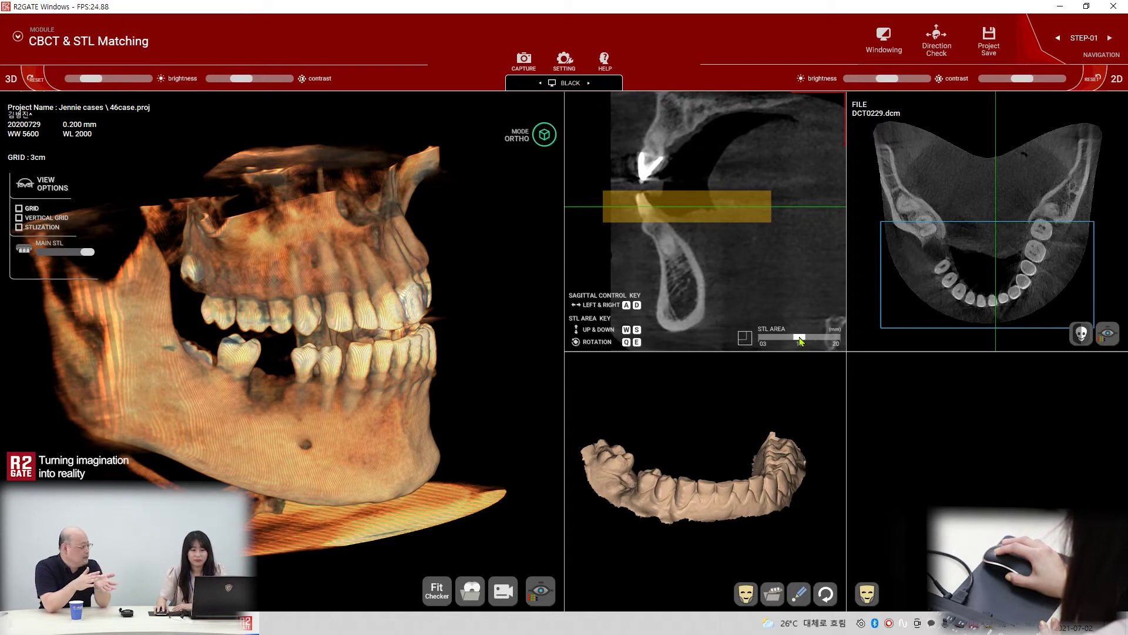
# Step: Increase the STL area thickness beyond 10 mm, adjust the sagittal section at the front teeth, and lower the area to DCT0231.dcm
pyautogui.moveTo(802, 341)
pyautogui.mouseDown()
pyautogui.moveTo(821, 342)
pyautogui.moveTo(793, 342)
pyautogui.moveTo(814, 342)
pyautogui.mouseUp()
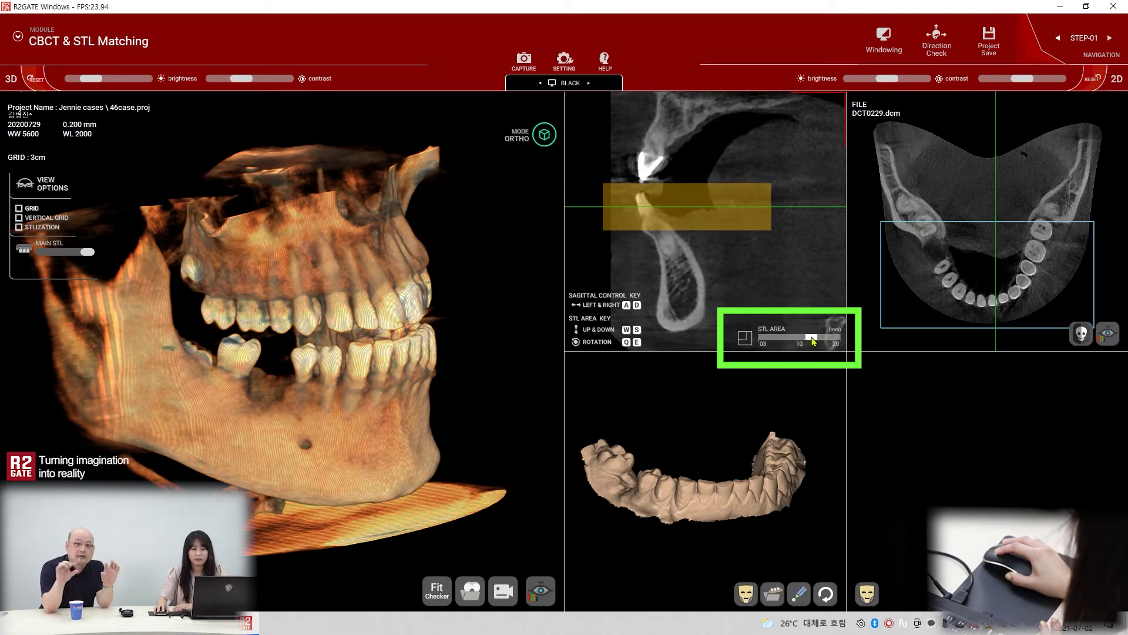
pyautogui.scroll(2, 663, 194)
pyautogui.moveTo(663, 194); pyautogui.dragTo(683, 234)
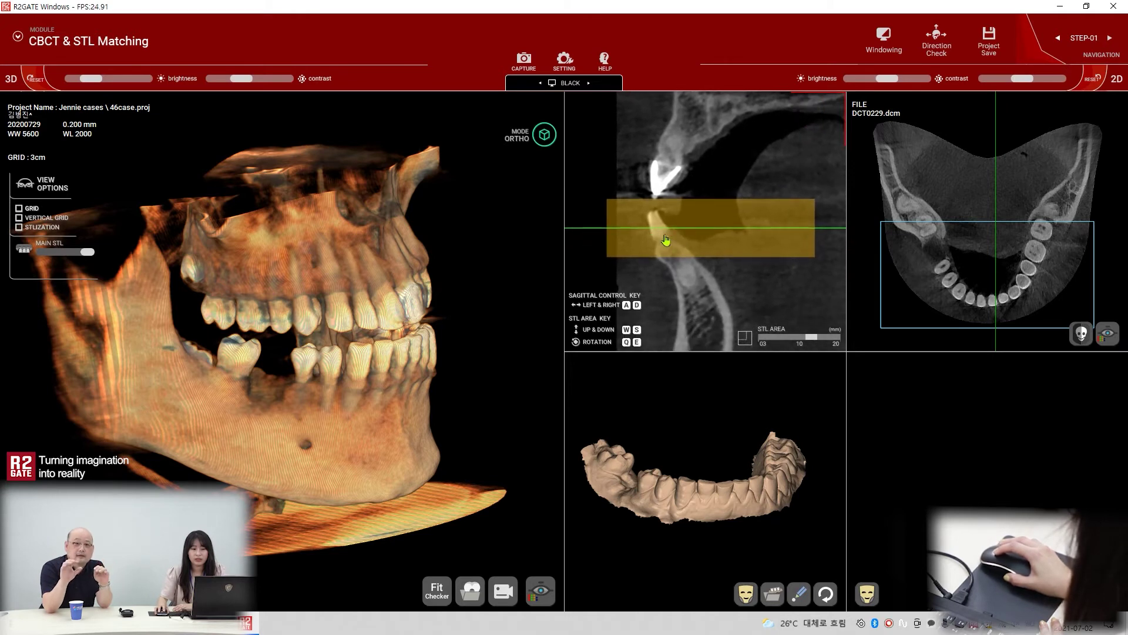
pyautogui.moveTo(996, 311); pyautogui.dragTo(992, 316)
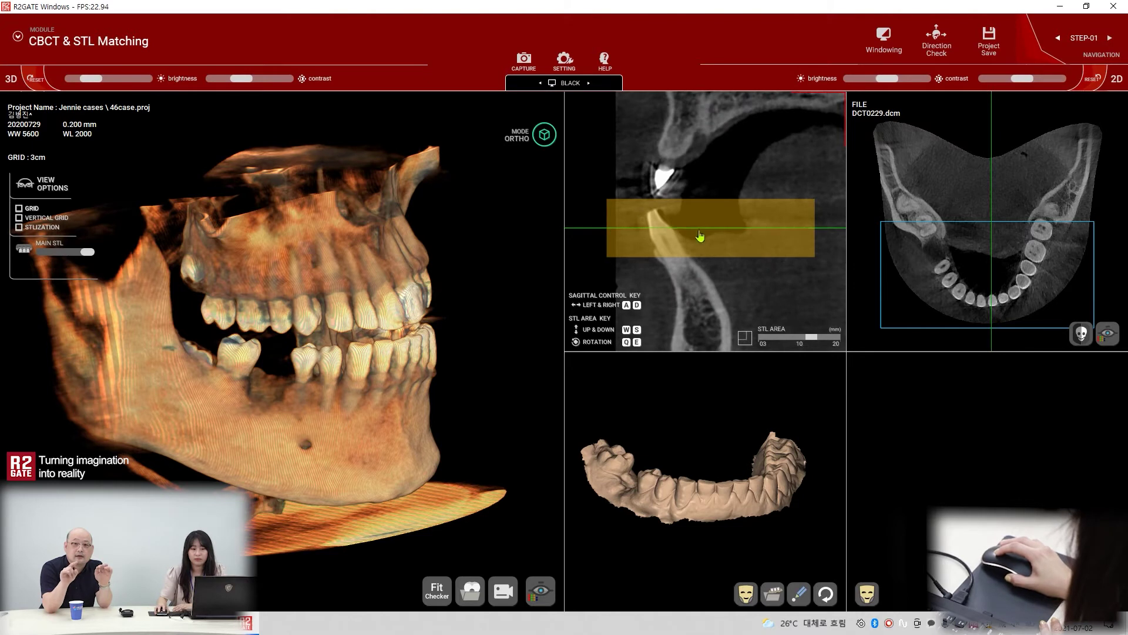
pyautogui.moveTo(811, 337); pyautogui.dragTo(814, 340)
pyautogui.moveTo(689, 244); pyautogui.dragTo(690, 247)
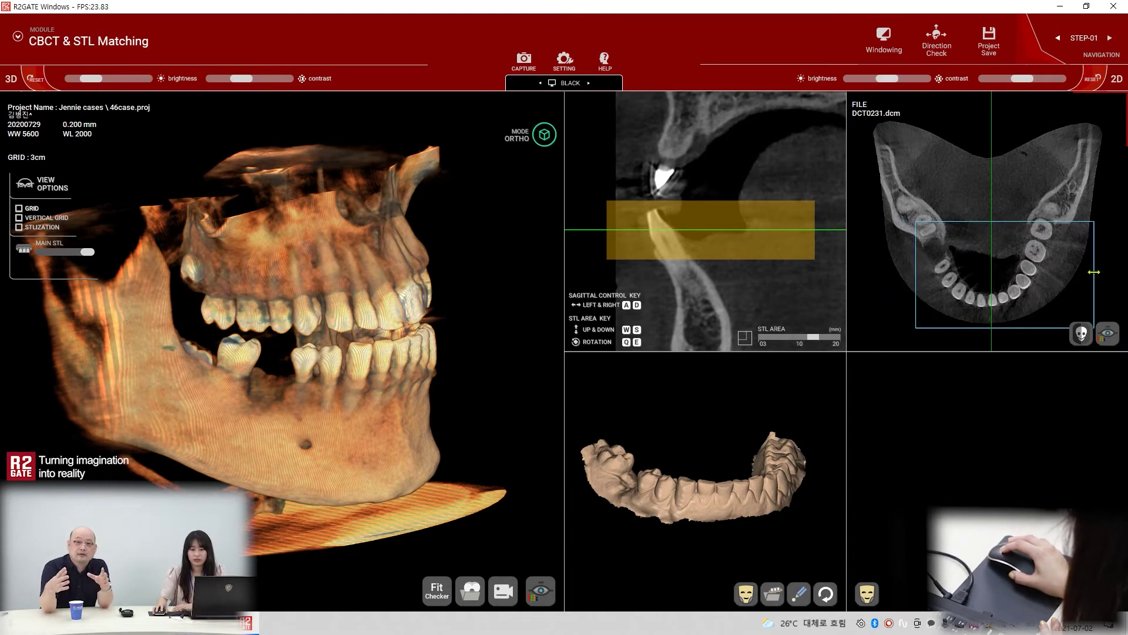
# Step: Fit the axial STL area box around the lower dental arch and open the DICOM-to-STL conversion
pyautogui.moveTo(1015, 327); pyautogui.dragTo(1015, 310)
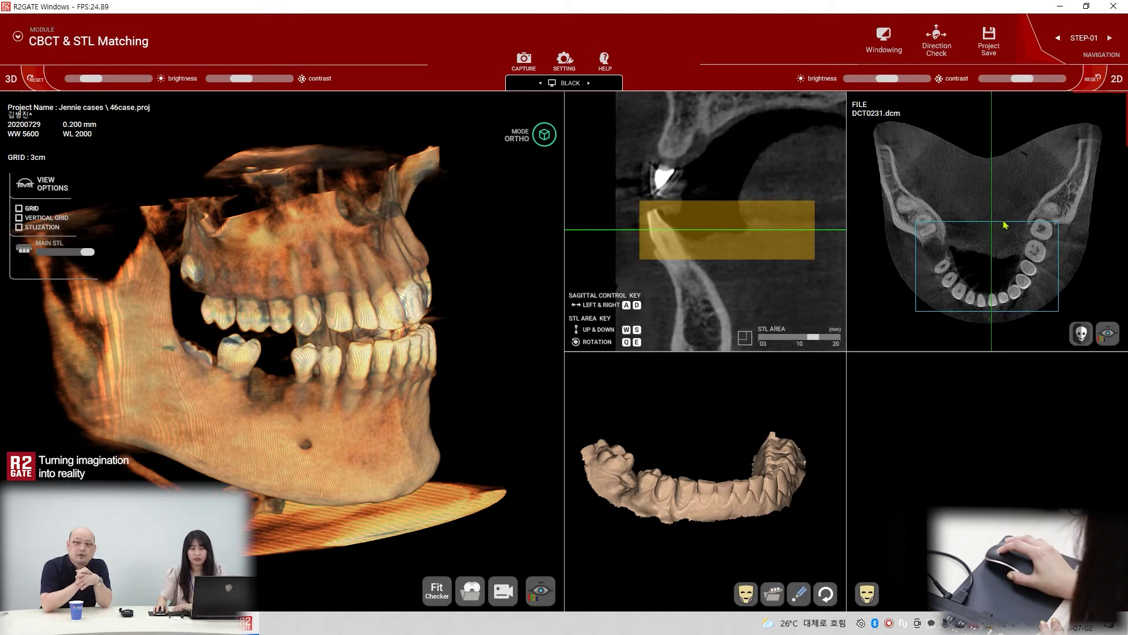
pyautogui.moveTo(1007, 223); pyautogui.dragTo(1008, 215)
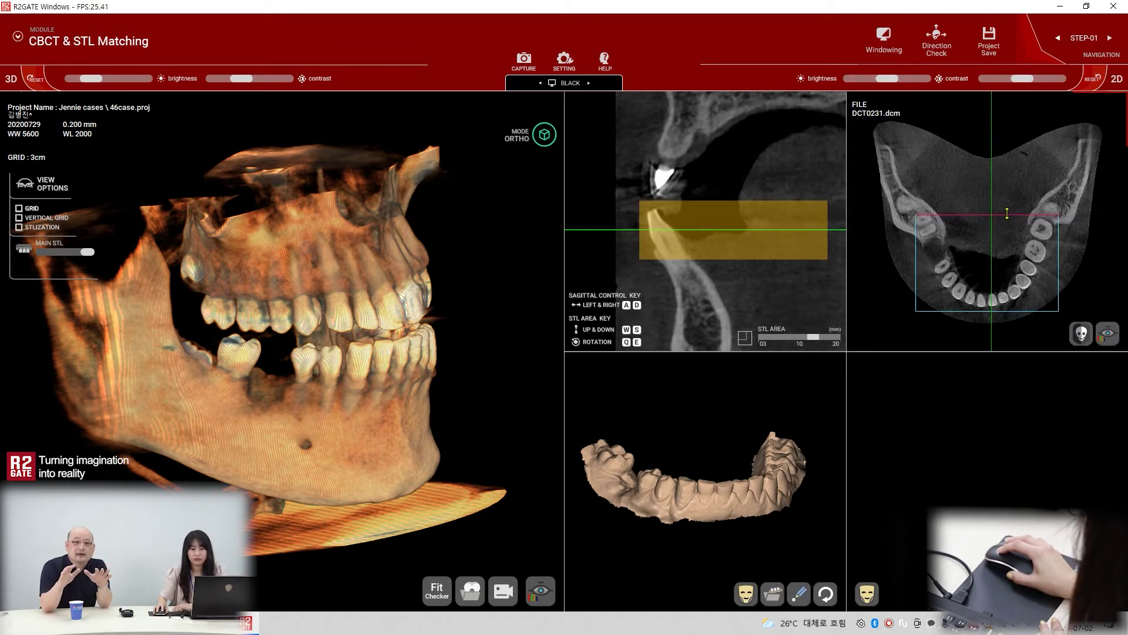
pyautogui.click(1082, 334)
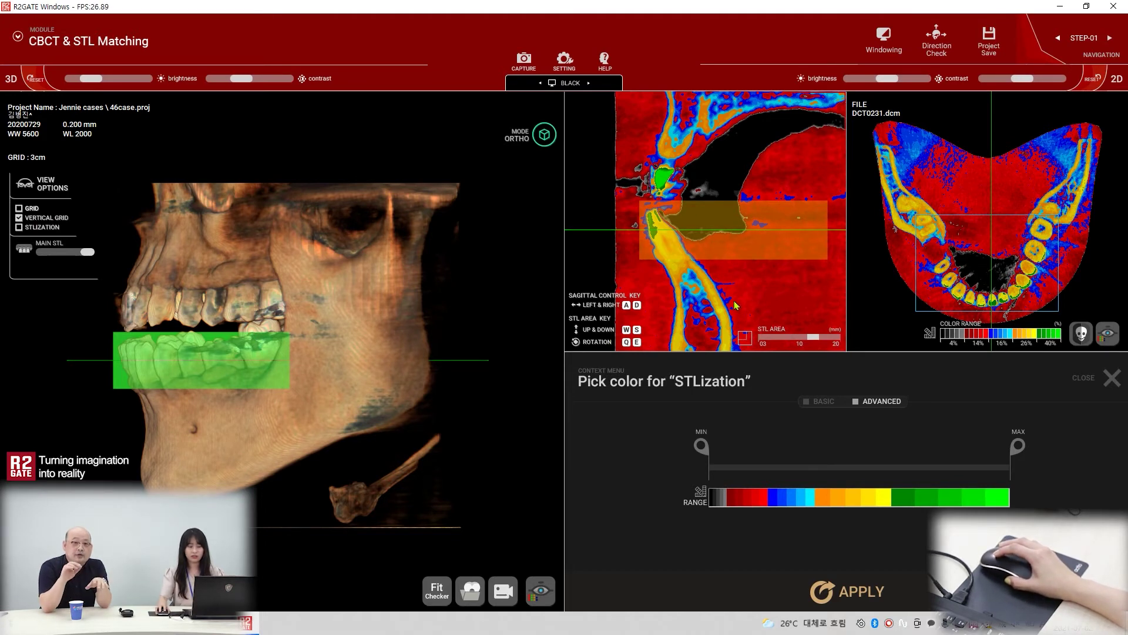
# Step: Rotate the STL area counterclockwise and clockwise to tilt it along the lower teeth, checking it on the 3D skull
pyautogui.scroll(5, 225, 394)
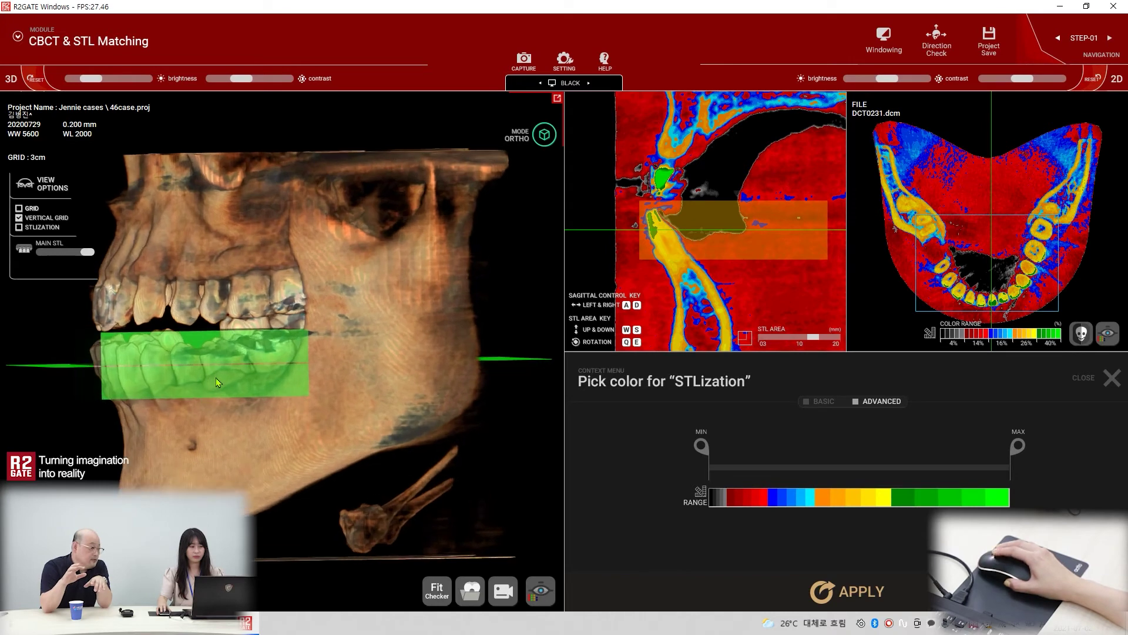
pyautogui.moveTo(226, 394); pyautogui.dragTo(271, 411)
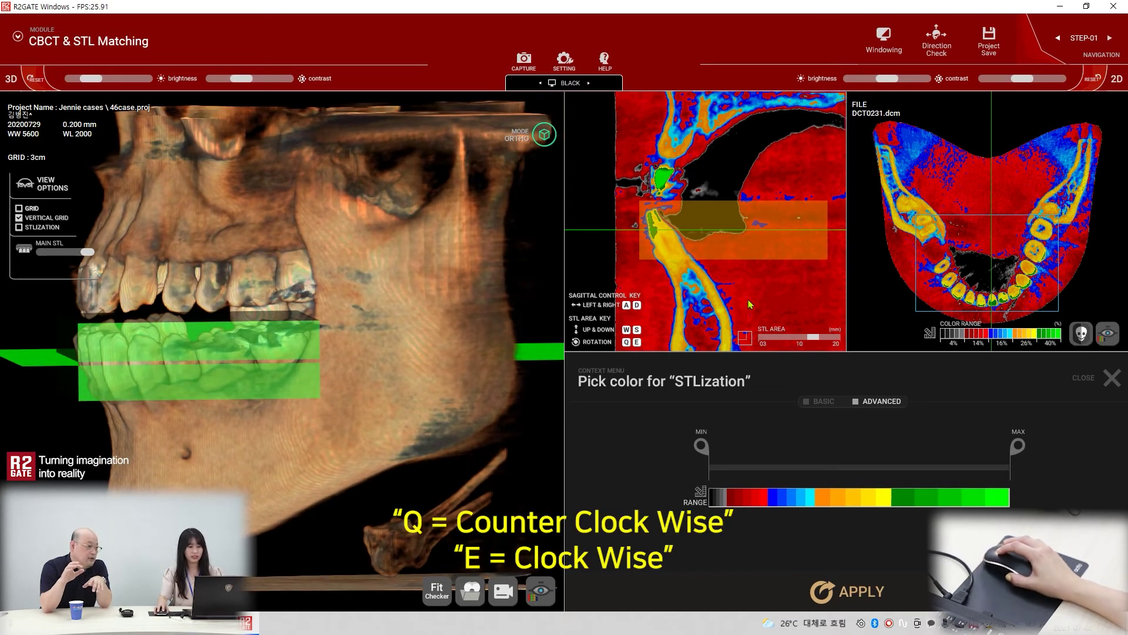
pyautogui.press('q')
pyautogui.press('q')
pyautogui.press('q')
pyautogui.press('q')
pyautogui.press('q')
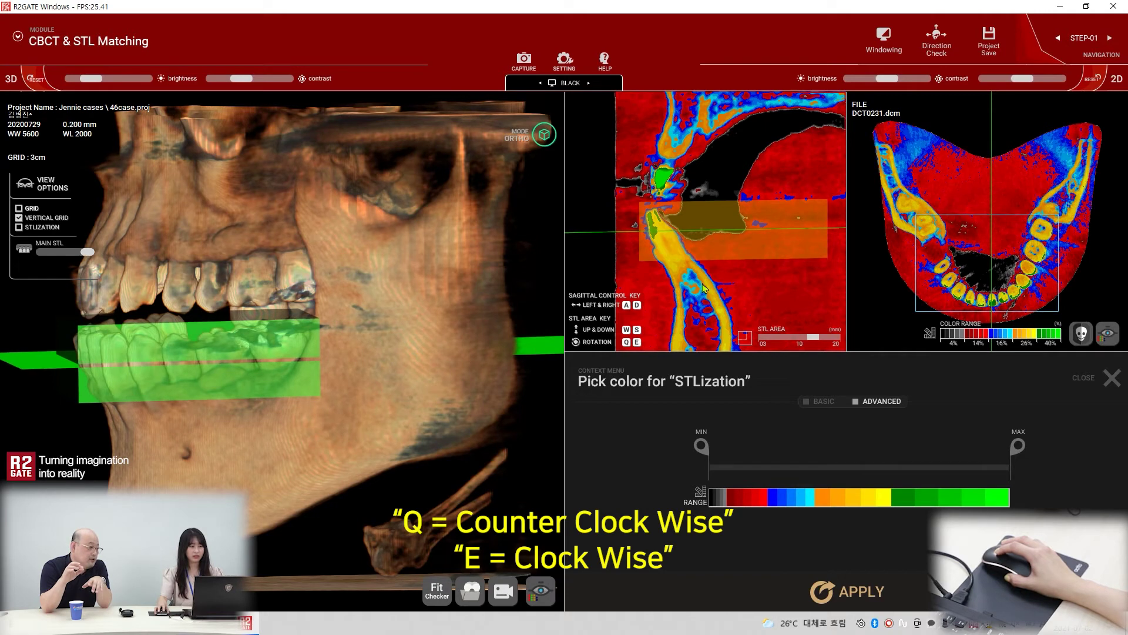
pyautogui.press('e')
pyautogui.press('e')
pyautogui.press('e')
pyautogui.press('e')
pyautogui.press('e')
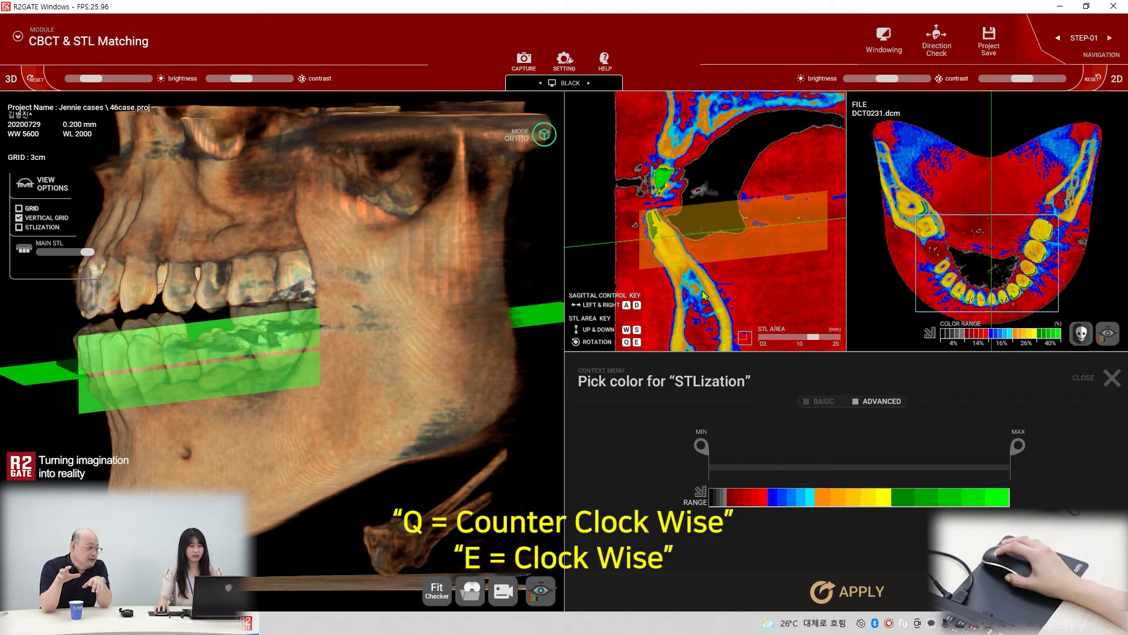
pyautogui.press('e')
pyautogui.press('e')
pyautogui.press('e')
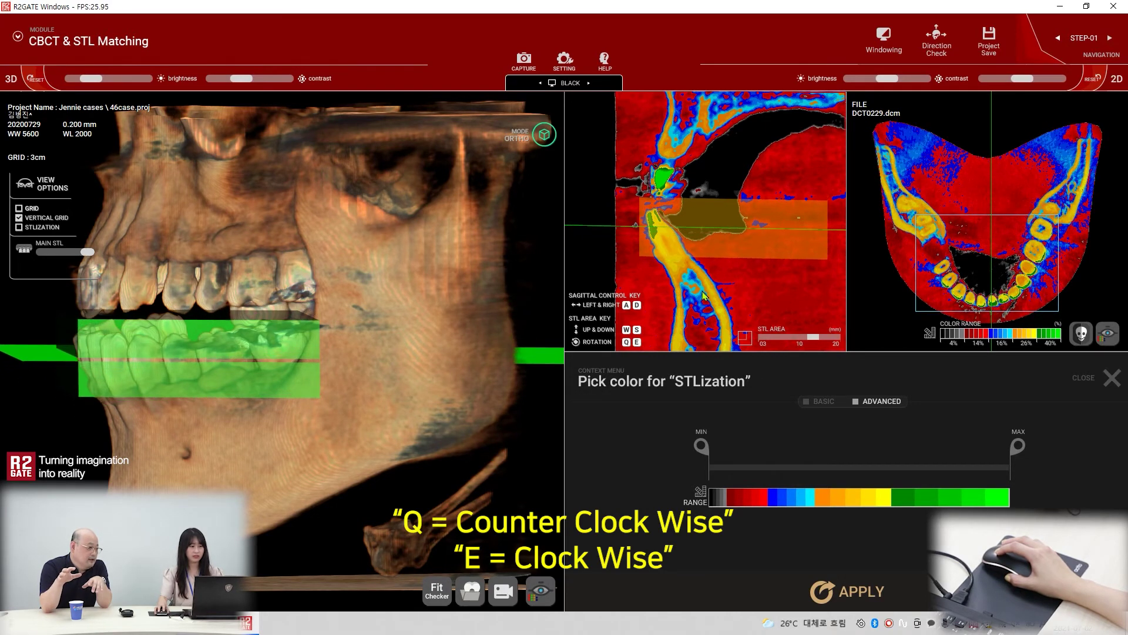
pyautogui.press('q')
pyautogui.press('q')
pyautogui.press('q')
pyautogui.press('q')
pyautogui.press('q')
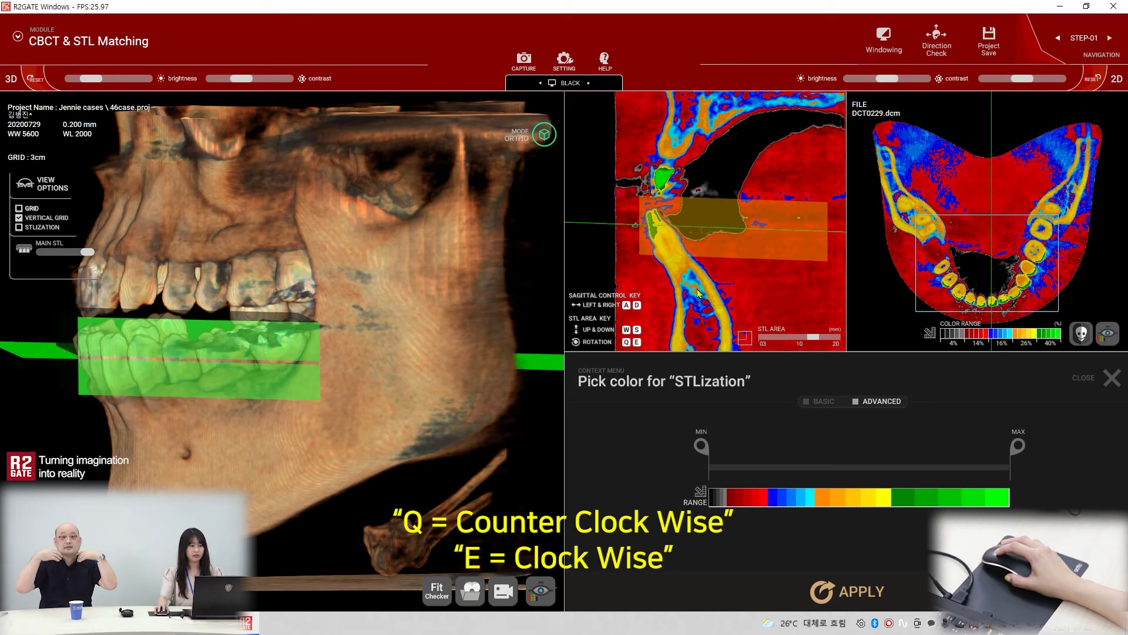
pyautogui.moveTo(158, 347); pyautogui.dragTo(411, 351)
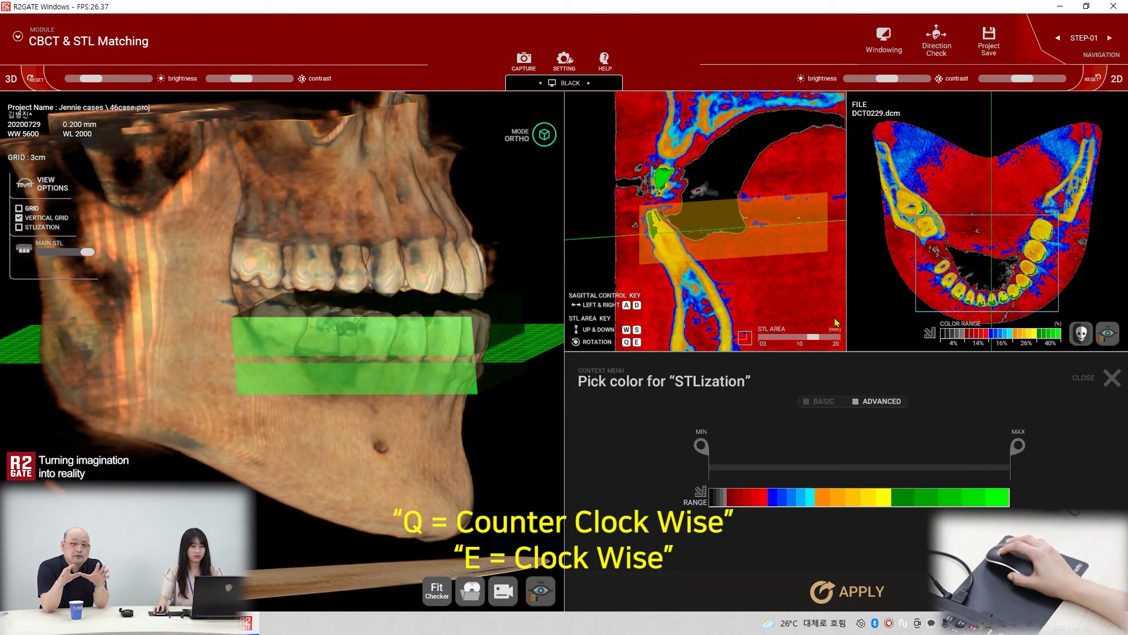
# Step: Thicken the STL area further and position it at slice DCT0219.dcm to enclose the lower teeth, checking from the front and sides
pyautogui.moveTo(817, 338); pyautogui.dragTo(828, 338)
pyautogui.moveTo(353, 365); pyautogui.dragTo(371, 356)
pyautogui.scroll(9, 749, 285)
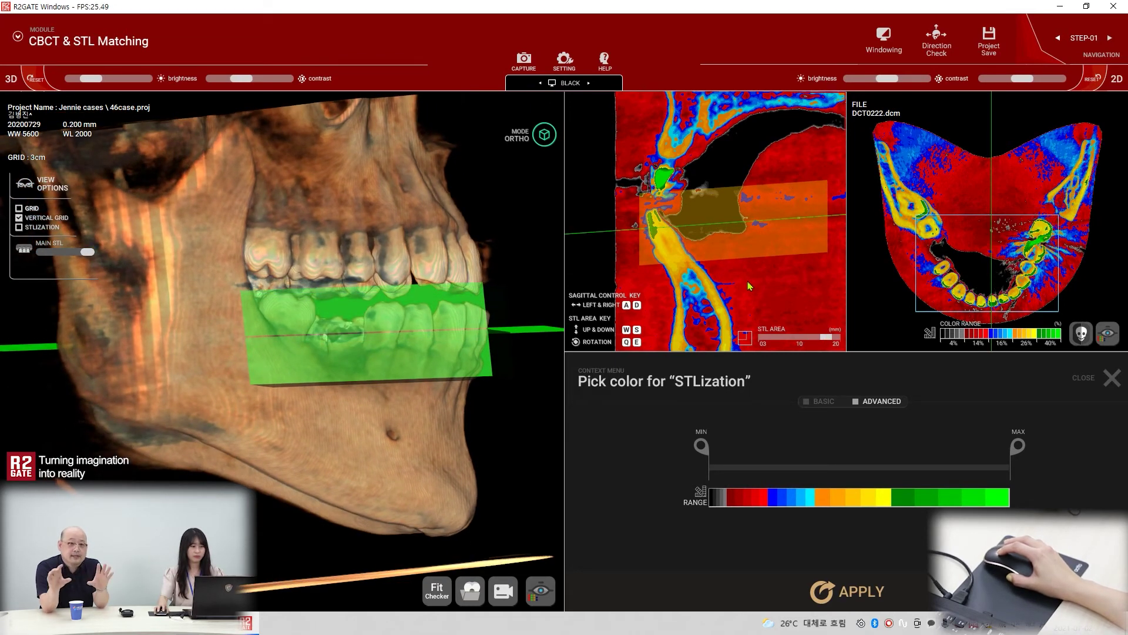
pyautogui.moveTo(323, 333); pyautogui.dragTo(342, 371)
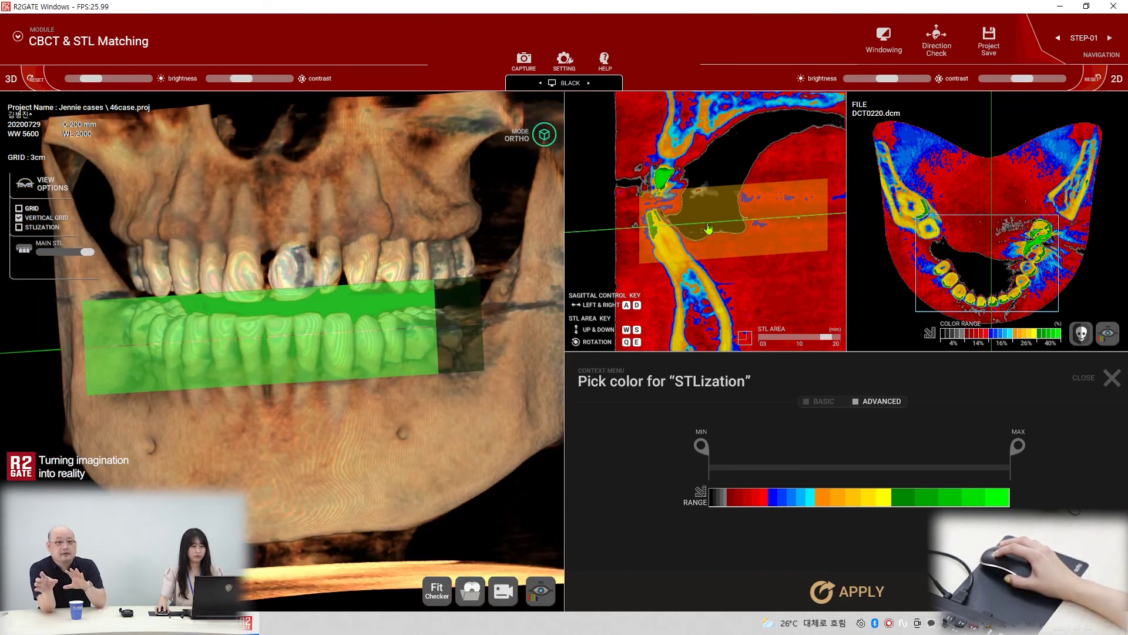
pyautogui.moveTo(731, 224); pyautogui.dragTo(734, 228)
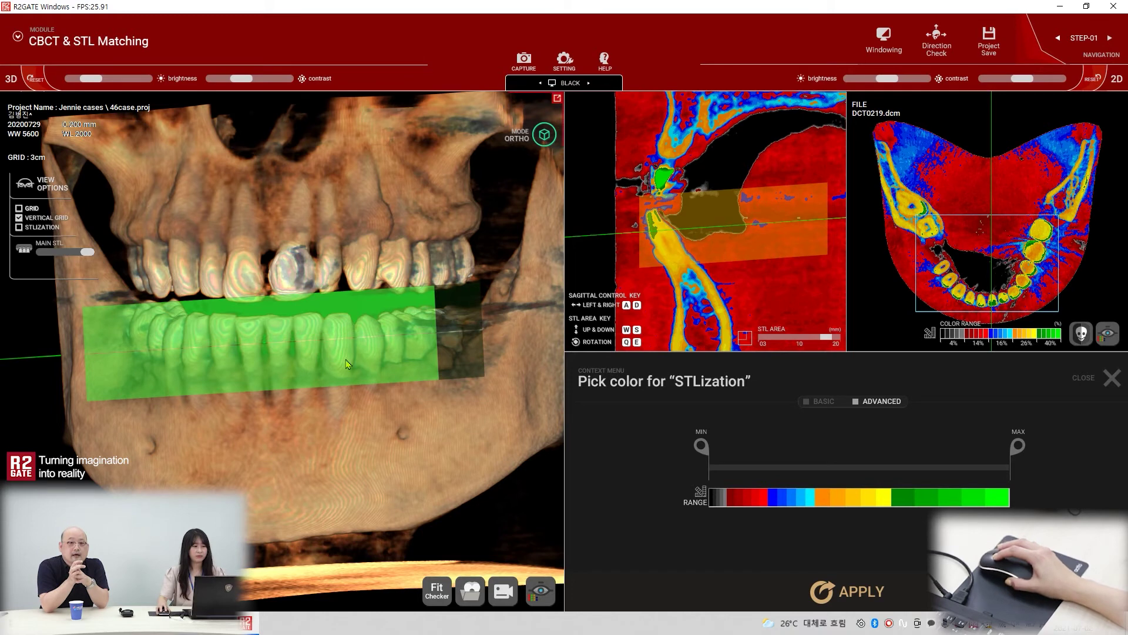
pyautogui.moveTo(343, 357); pyautogui.dragTo(301, 358)
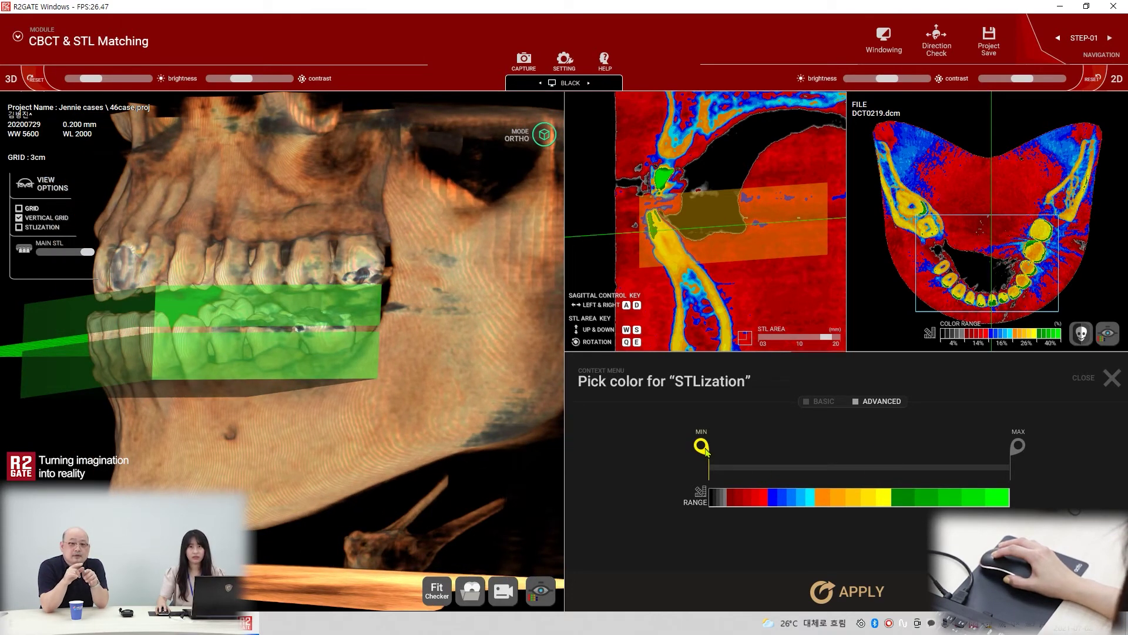
# Step: Raise the minimum of the STLization color range into the orange-yellow band to isolate the teeth, checking them in the sagittal and axial sections
pyautogui.moveTo(708, 453); pyautogui.dragTo(859, 471)
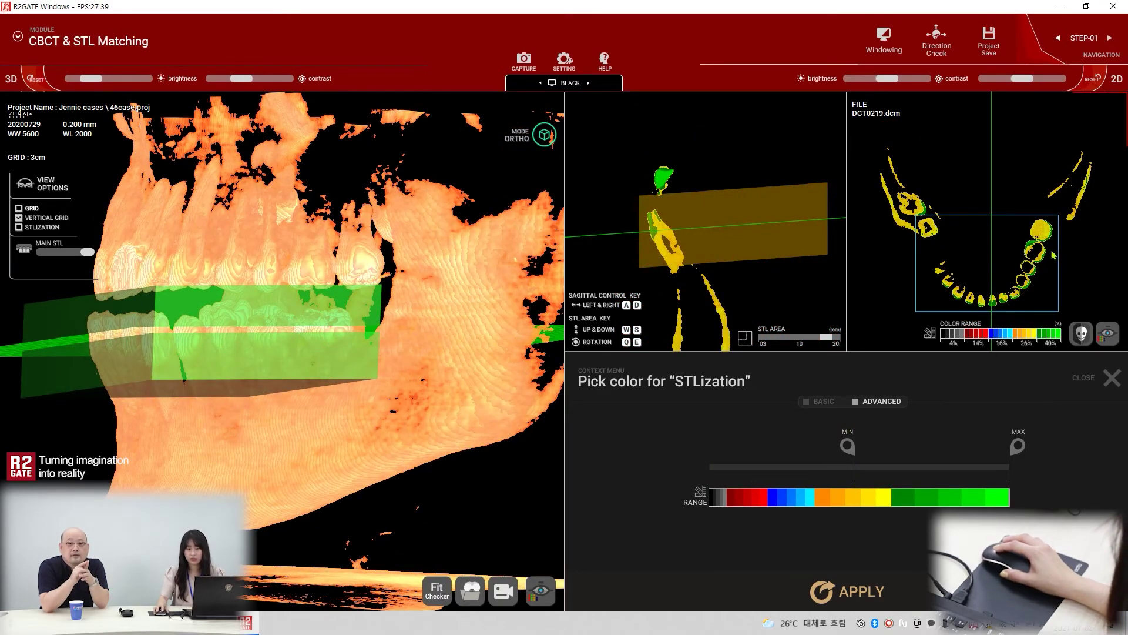
pyautogui.moveTo(857, 452); pyautogui.dragTo(855, 452)
pyautogui.scroll(5, 927, 271)
pyautogui.scroll(4, 658, 214)
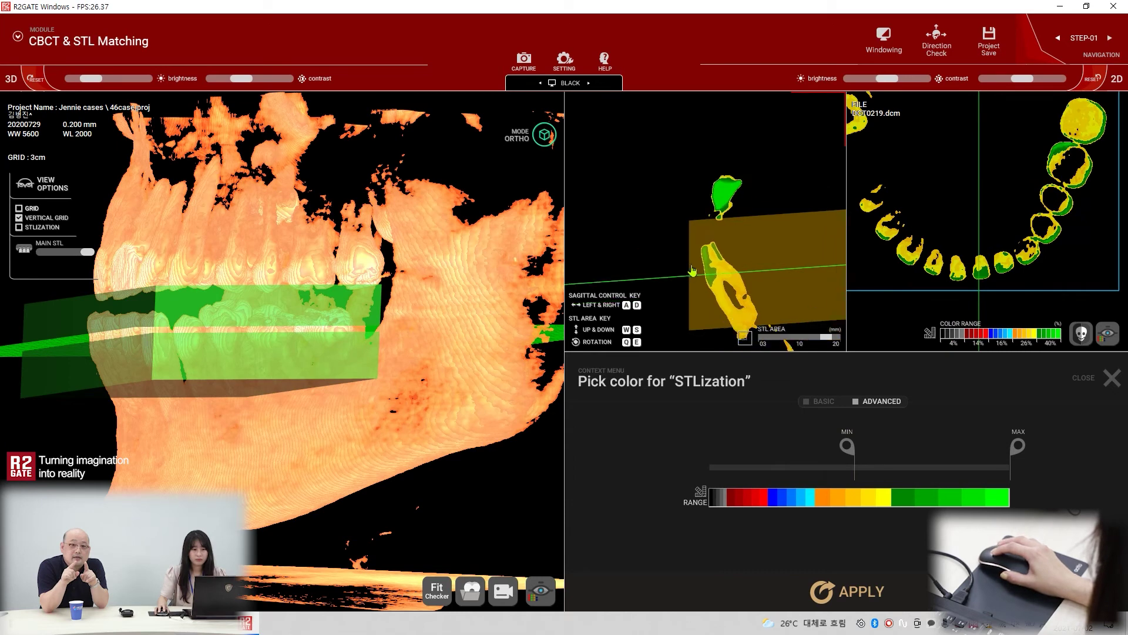
pyautogui.scroll(3, 694, 270)
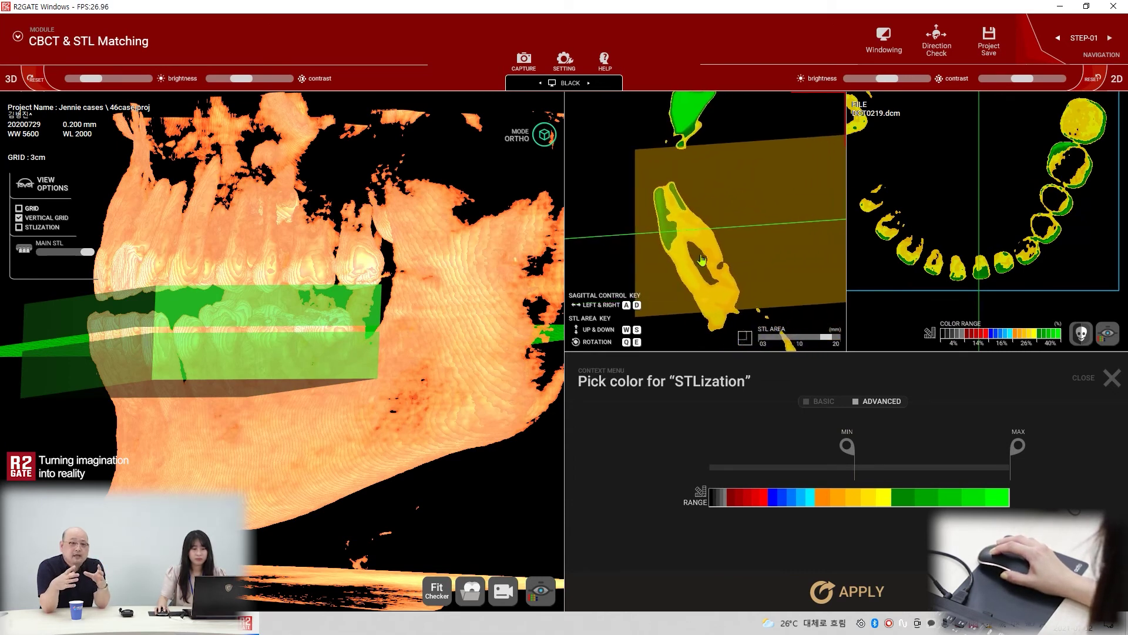
pyautogui.scroll(1, 972, 278)
pyautogui.moveTo(1010, 315)
pyautogui.mouseDown(button='middle')
pyautogui.moveTo(972, 278)
pyautogui.moveTo(1019, 305)
pyautogui.mouseUp(button='middle')
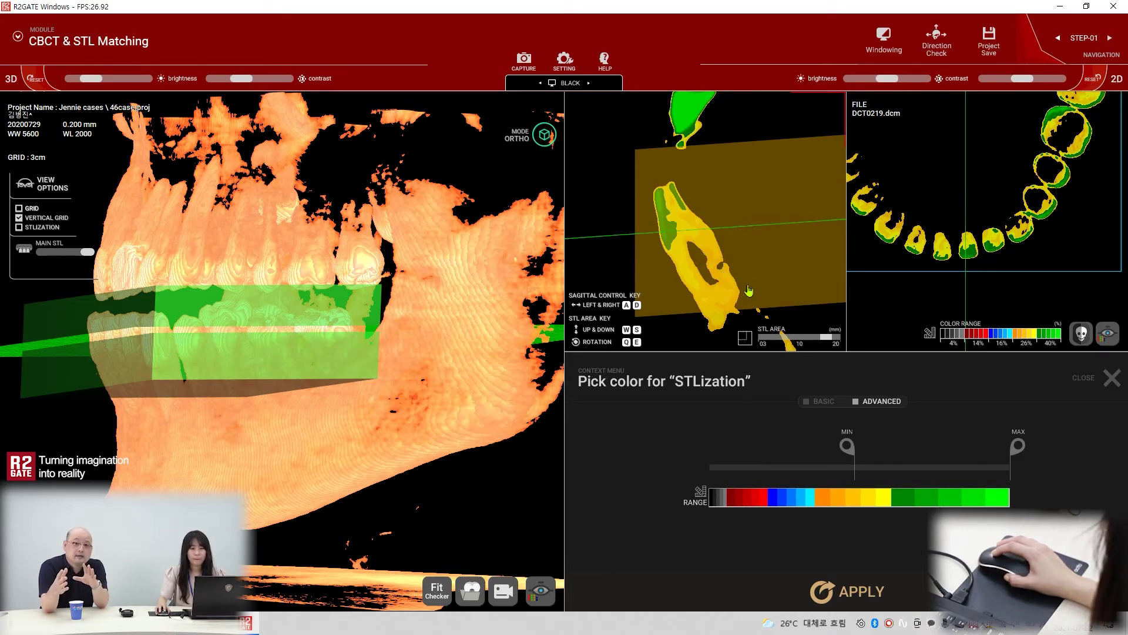
pyautogui.moveTo(848, 449)
pyautogui.mouseDown()
pyautogui.moveTo(880, 451)
pyautogui.moveTo(856, 449)
pyautogui.mouseUp()
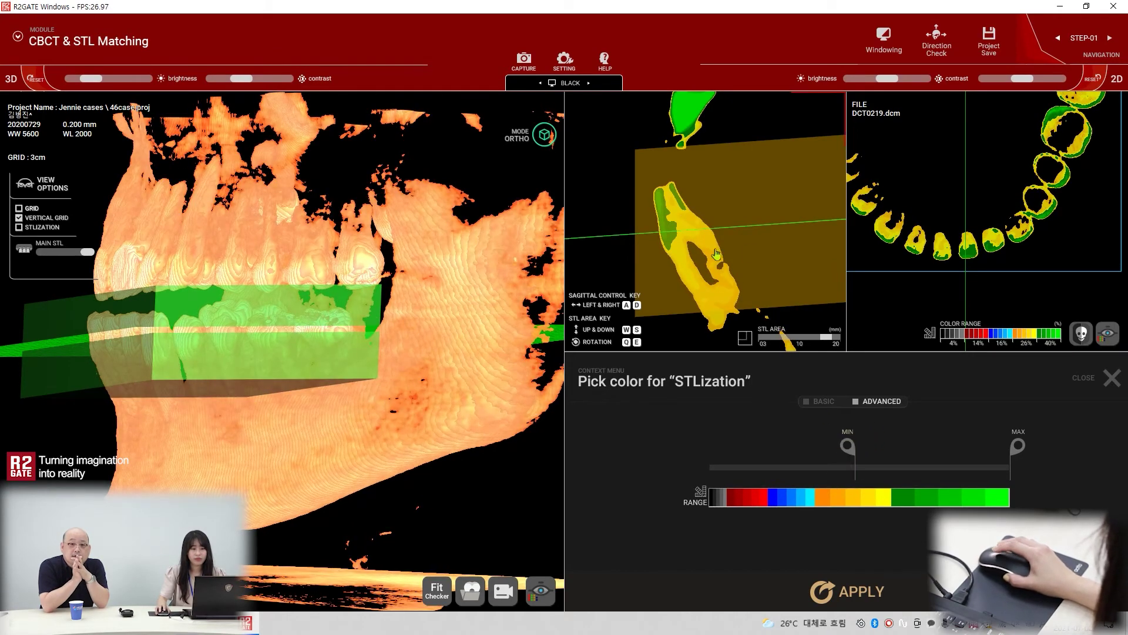
# Step: Check the remaining arch in the axial section and apply the STLization
pyautogui.scroll(-3, 989, 189)
pyautogui.moveTo(855, 123); pyautogui.dragTo(874, 247, button='middle')
pyautogui.scroll(-3, 874, 246)
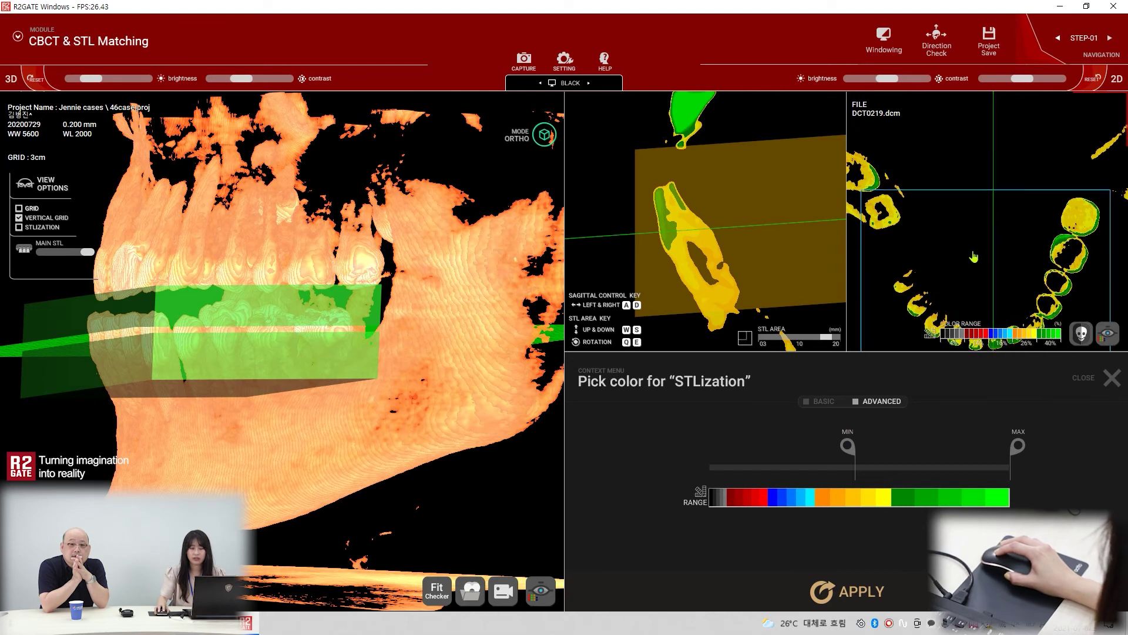
pyautogui.click(849, 593)
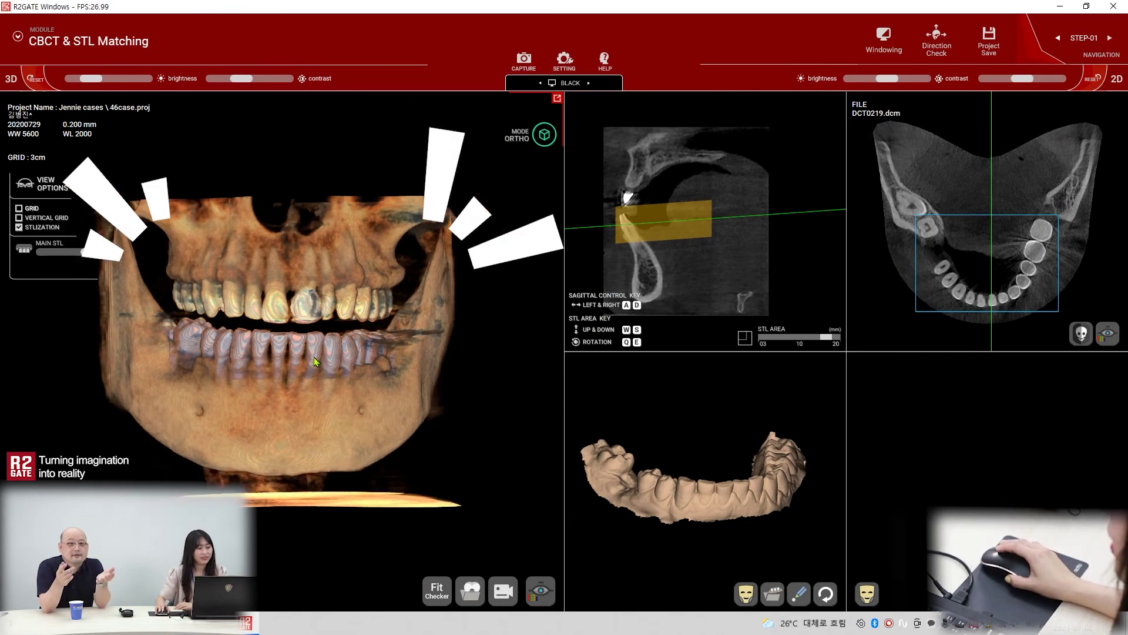
# Step: Lower the 3D brightness and raise the 3D contrast to hide the bone around the STLized lower teeth
pyautogui.scroll(3, 209, 322)
pyautogui.moveTo(93, 79); pyautogui.dragTo(67, 81)
pyautogui.moveTo(272, 84); pyautogui.dragTo(294, 85)
pyautogui.moveTo(154, 382); pyautogui.dragTo(78, 381, button='right')
pyautogui.moveTo(78, 380); pyautogui.dragTo(165, 382)
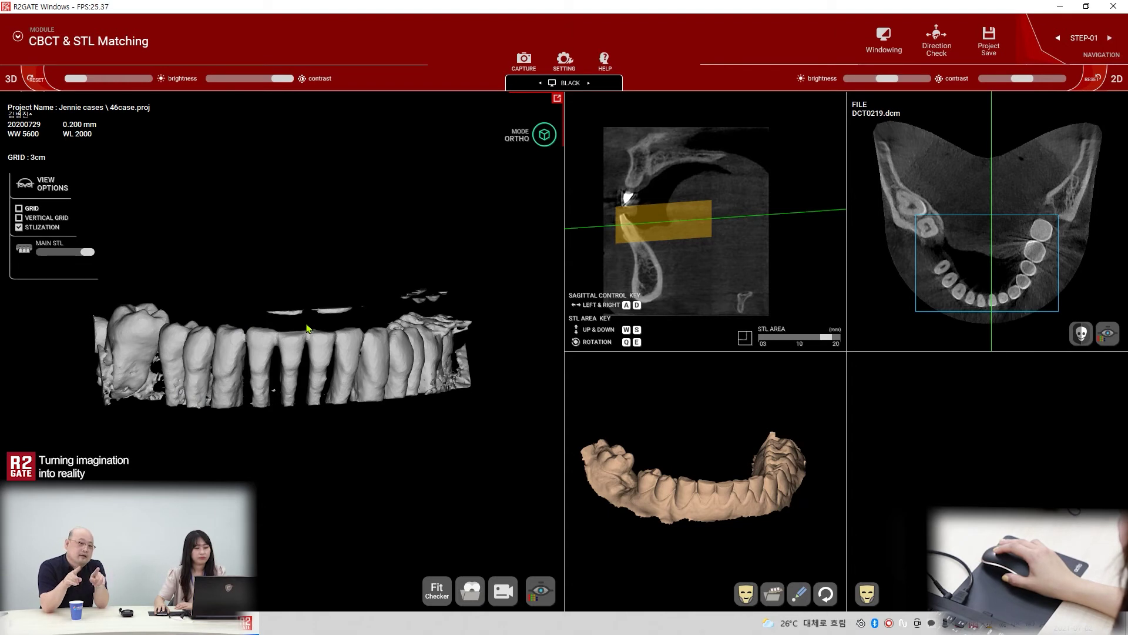
# Step: Start setting the matching points and mark the first point on the central incisors in both the STLized teeth and oral scan
pyautogui.scroll(1, 317, 354)
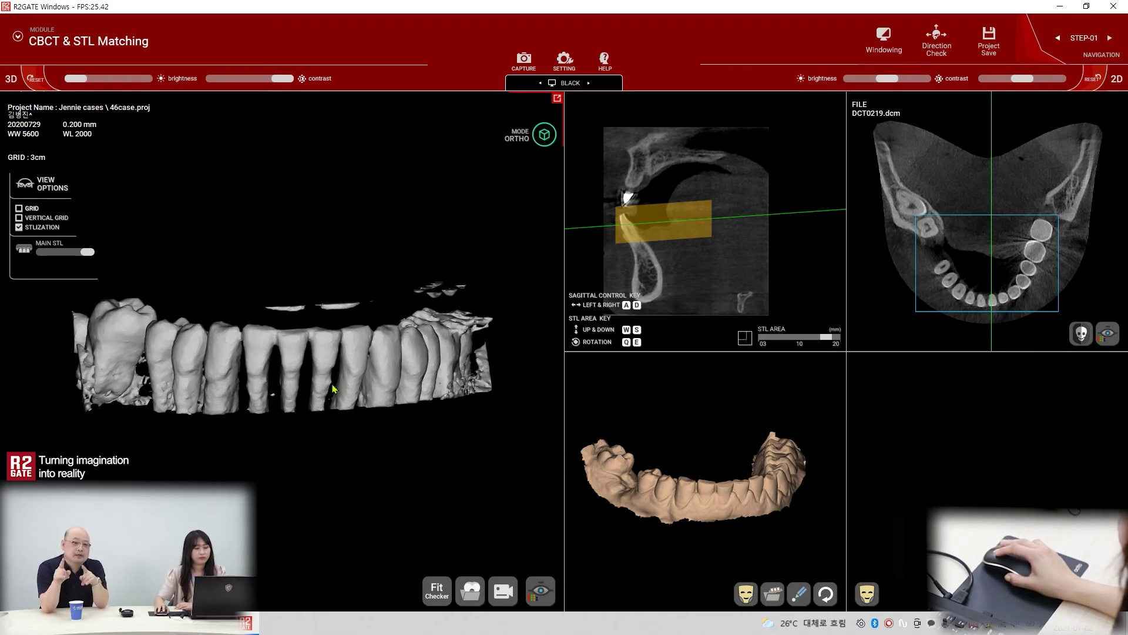
pyautogui.moveTo(332, 388); pyautogui.dragTo(331, 390)
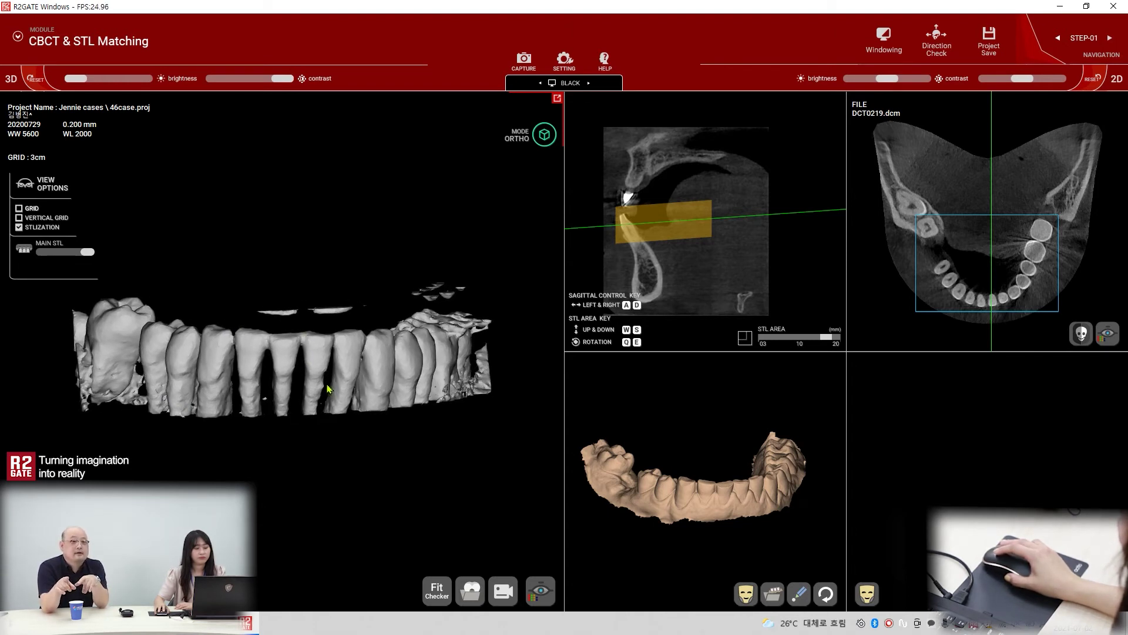
pyautogui.moveTo(740, 513); pyautogui.dragTo(731, 510)
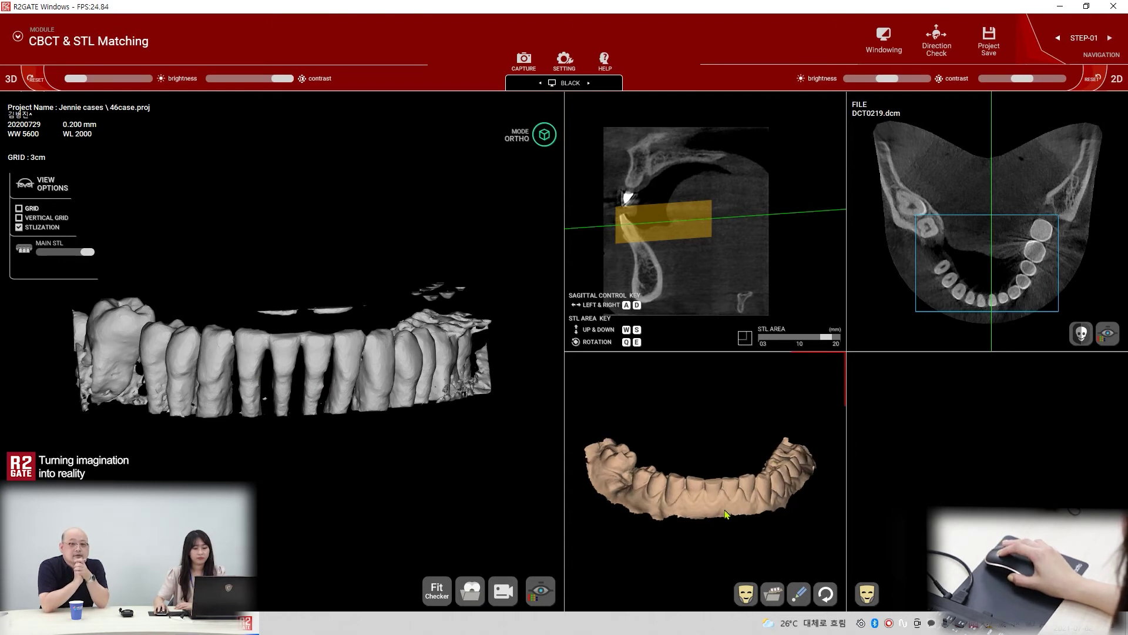
pyautogui.scroll(5, 732, 514)
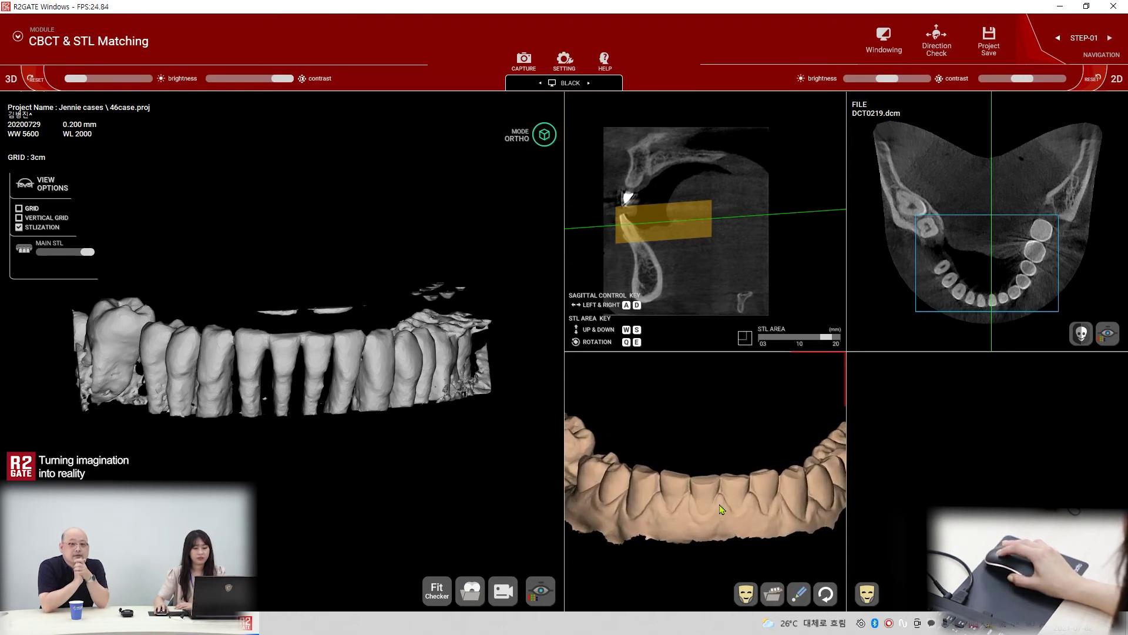
pyautogui.click(799, 604)
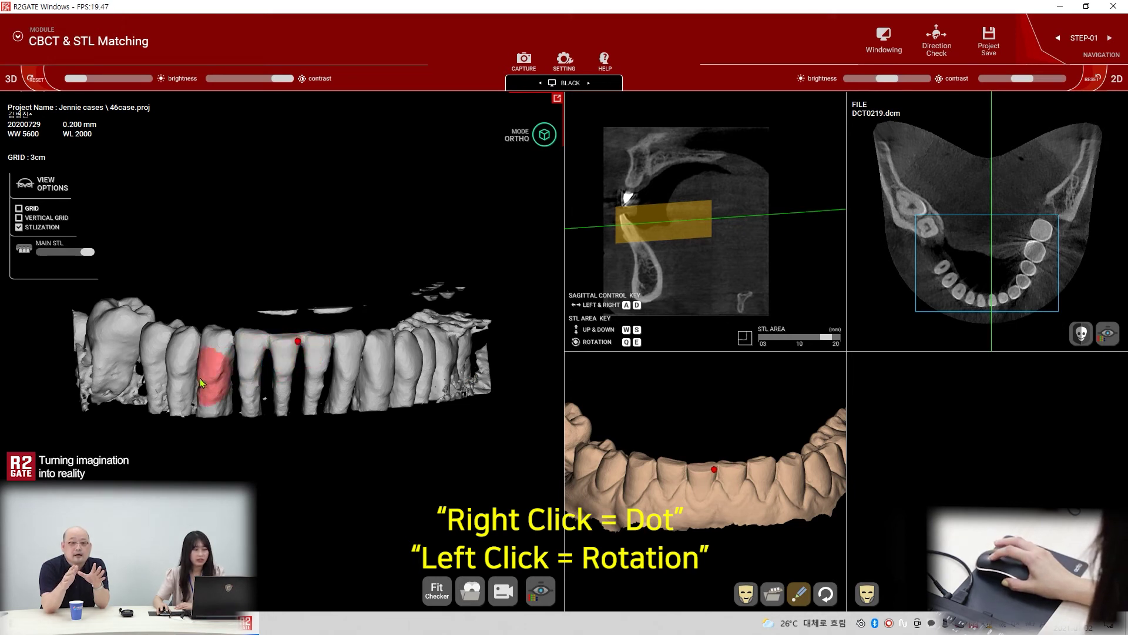
# Step: Mark the second matching point on the right second premolar in both the STLized teeth and the oral scan
pyautogui.moveTo(194, 379); pyautogui.dragTo(301, 385)
pyautogui.moveTo(635, 485); pyautogui.dragTo(667, 488)
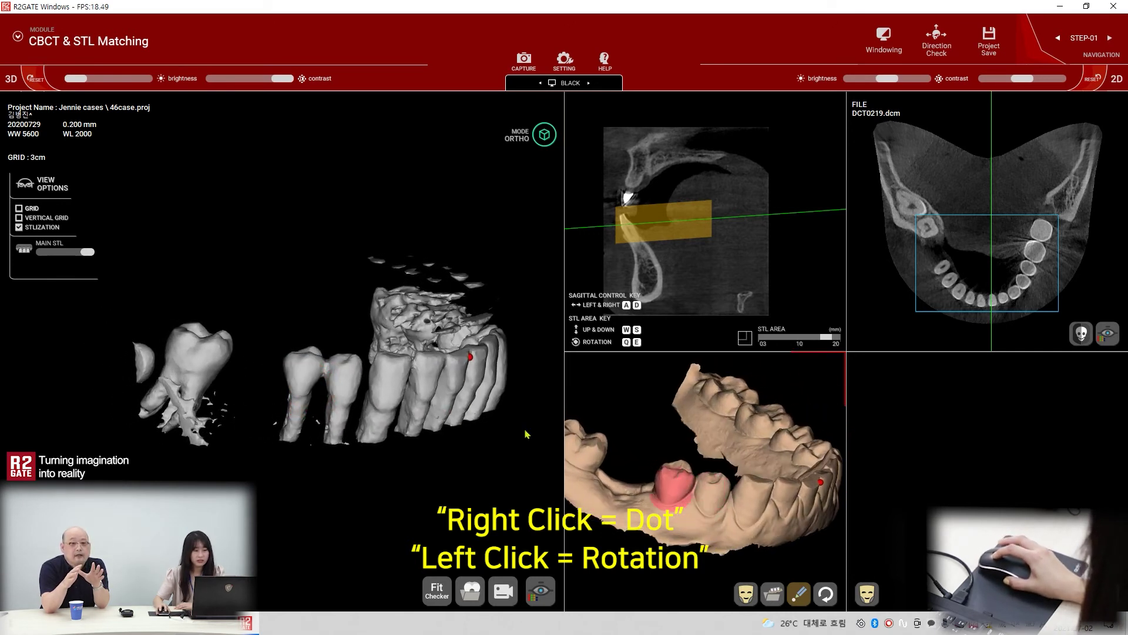
pyautogui.rightClick(307, 361)
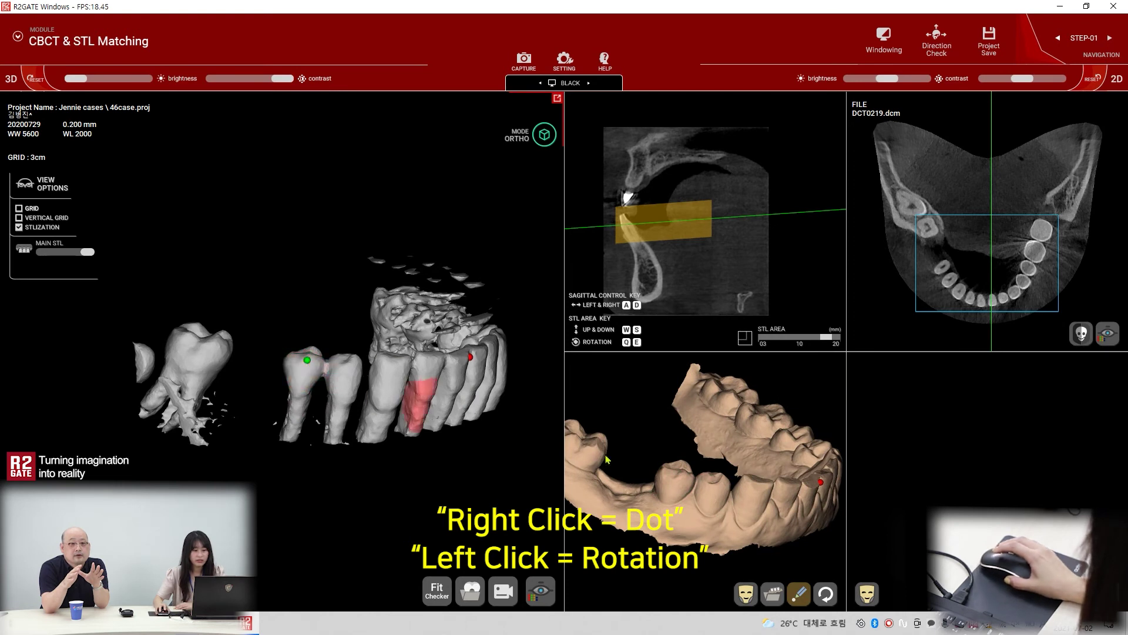
pyautogui.rightClick(679, 477)
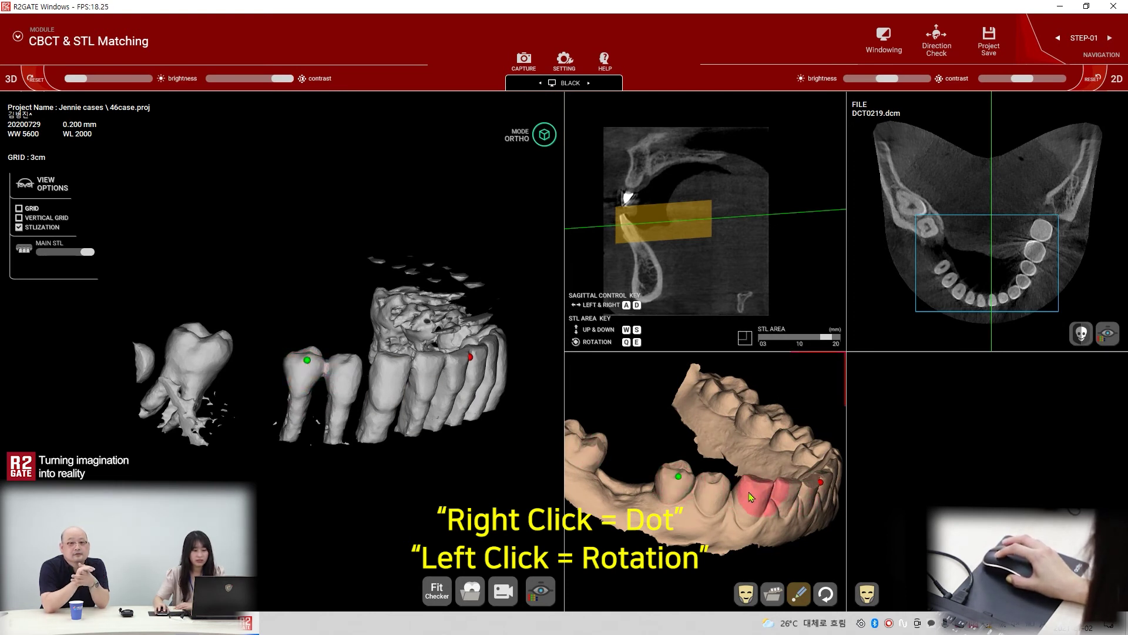
# Step: Mark the third matching point on the left second premolar in both models and match them using the dots
pyautogui.moveTo(758, 496); pyautogui.dragTo(651, 503)
pyautogui.moveTo(460, 387); pyautogui.dragTo(243, 379)
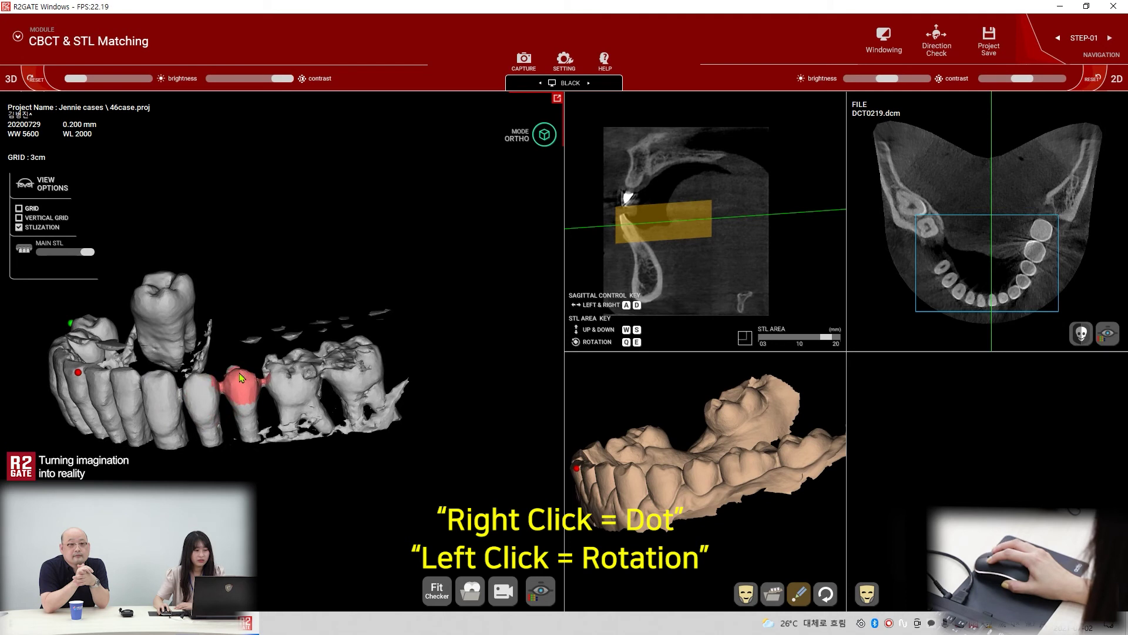
pyautogui.rightClick(239, 373)
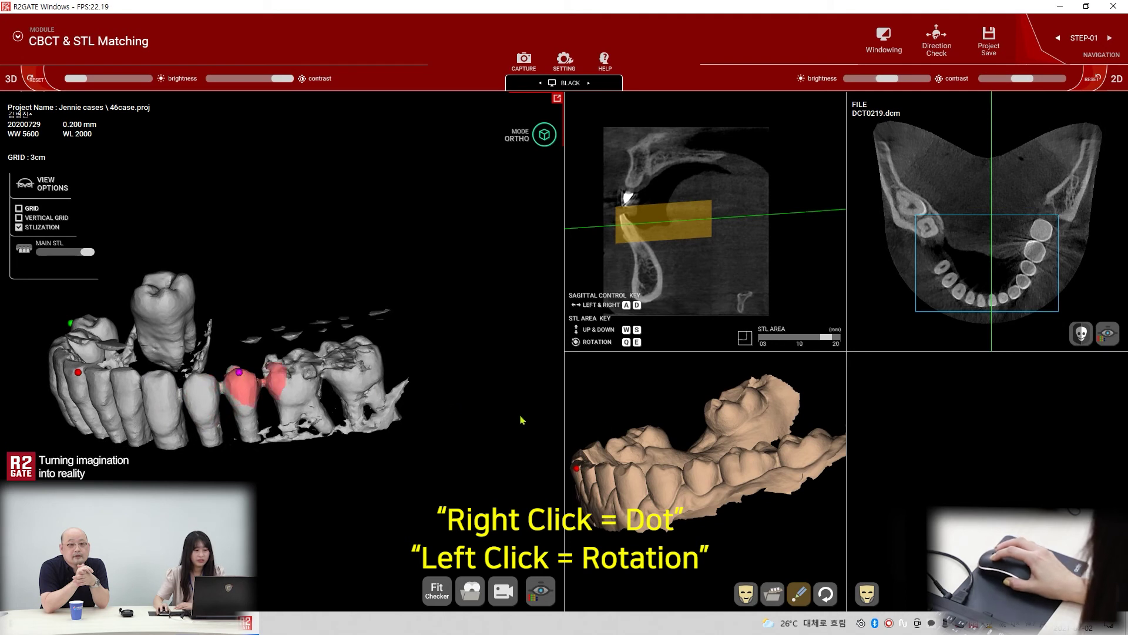
pyautogui.rightClick(698, 469)
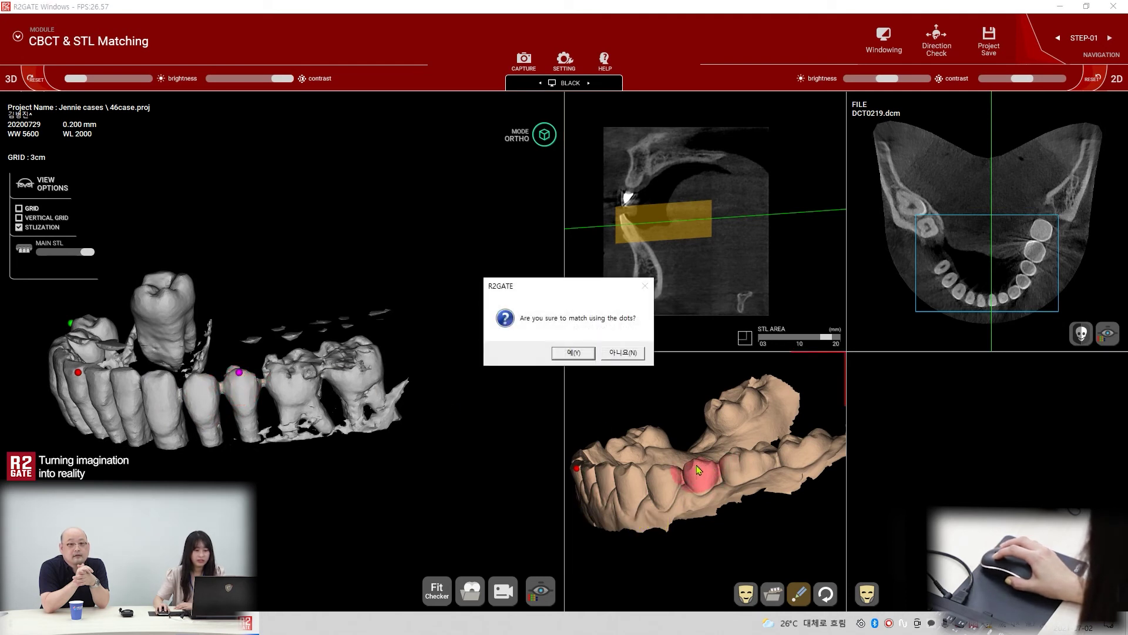
pyautogui.click(575, 354)
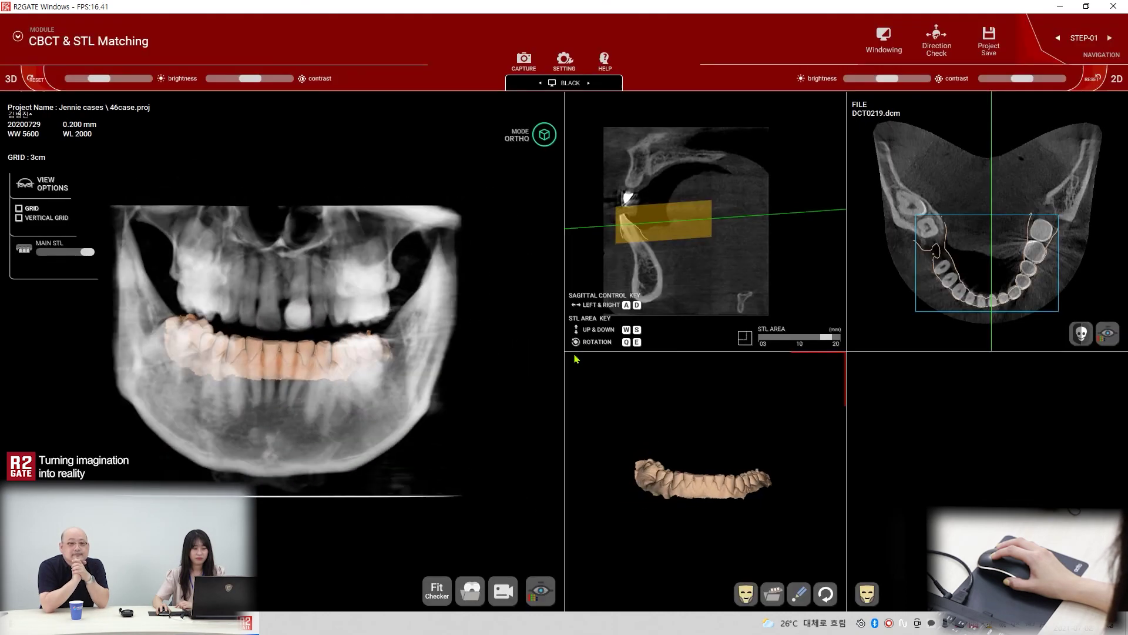
# Step: Run the Fit Checker to display the matched areas and examine the fit along the lower teeth
pyautogui.scroll(4, 361, 424)
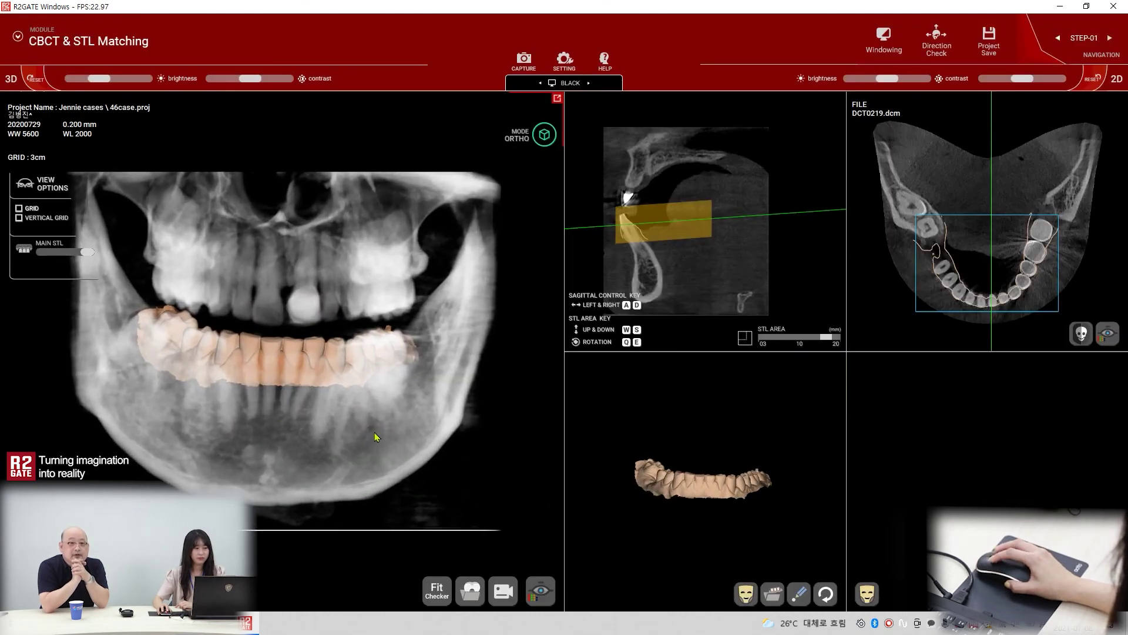
pyautogui.moveTo(375, 436); pyautogui.dragTo(383, 426, button='right')
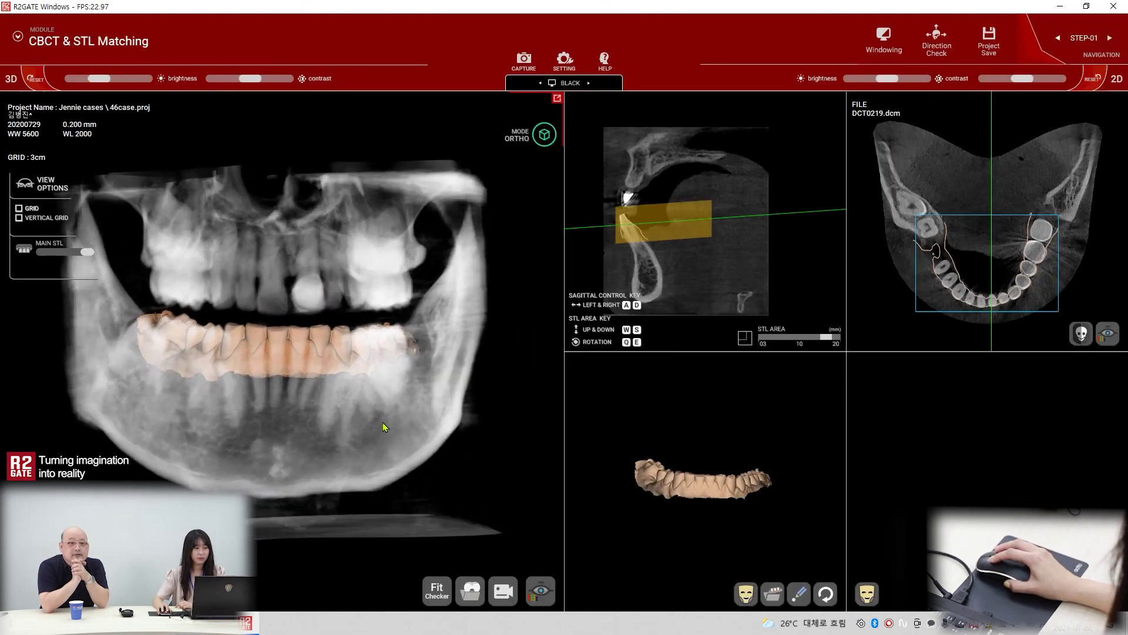
pyautogui.click(438, 591)
pyautogui.click(587, 355)
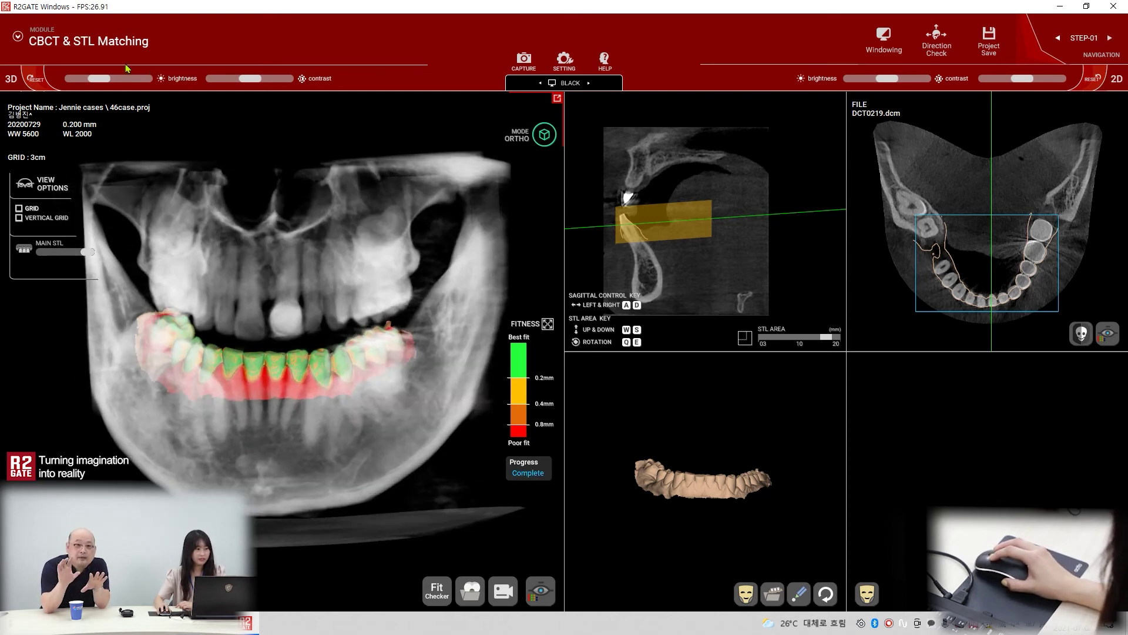
pyautogui.scroll(3, 365, 372)
pyautogui.moveTo(365, 372)
pyautogui.mouseDown()
pyautogui.moveTo(441, 369)
pyautogui.moveTo(400, 353)
pyautogui.moveTo(361, 359)
pyautogui.mouseUp()
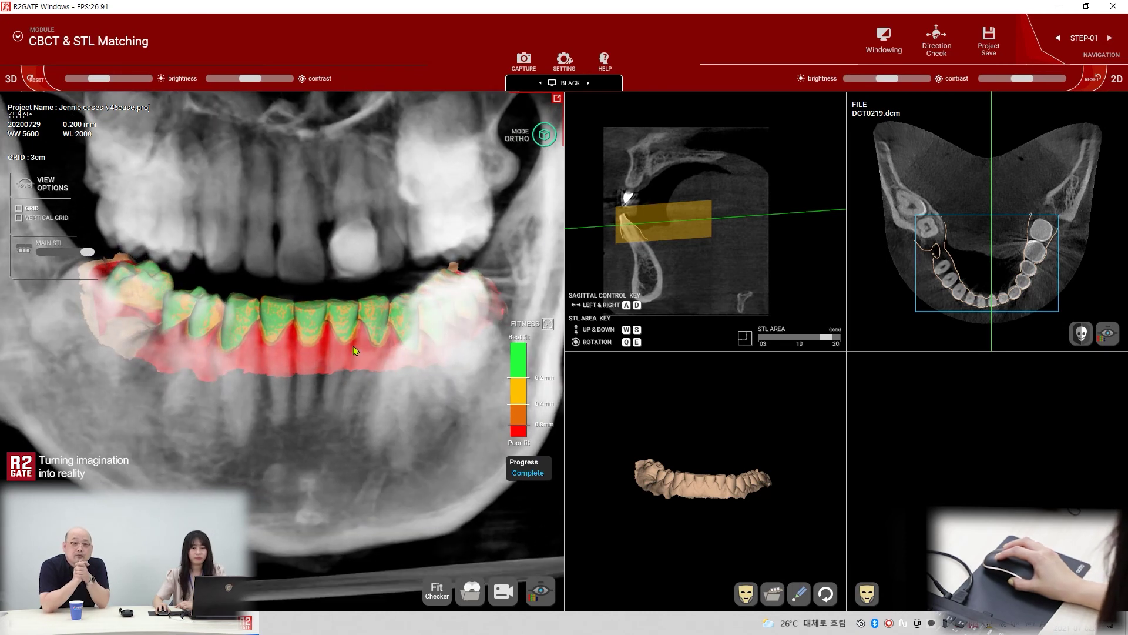
pyautogui.moveTo(422, 315); pyautogui.dragTo(419, 320)
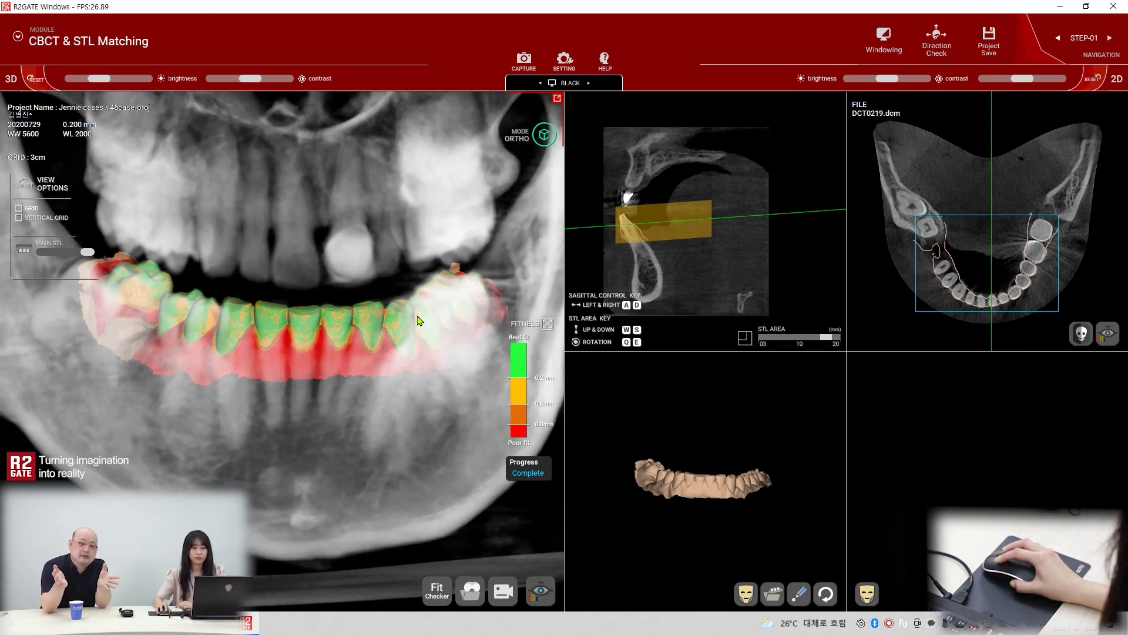
# Step: Advance to STEP-02 fine tuning and move the C marker onto the central incisor, enlarging its section to inspect the scan outline
pyautogui.click(1110, 39)
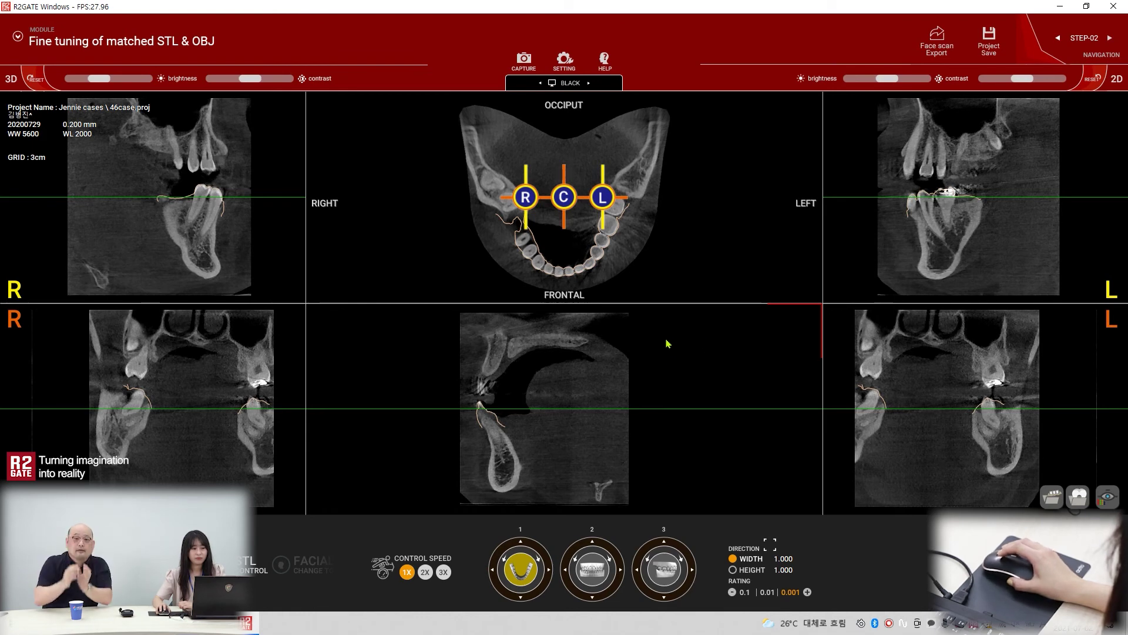
pyautogui.scroll(2, 156, 221)
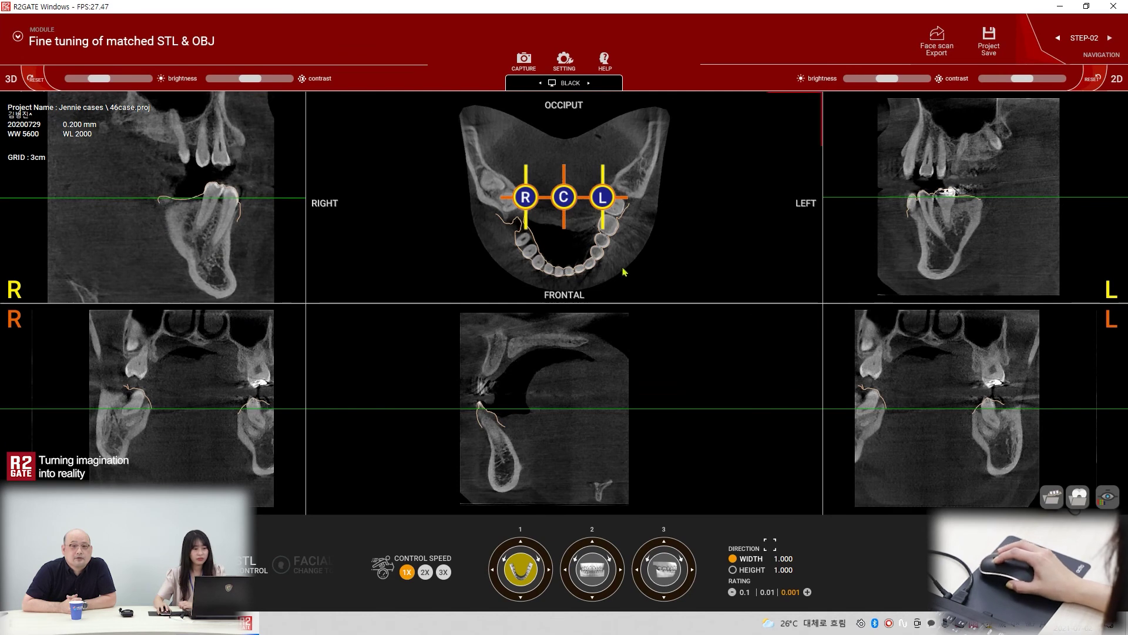
pyautogui.moveTo(562, 414); pyautogui.dragTo(532, 409)
pyautogui.scroll(5, 608, 224)
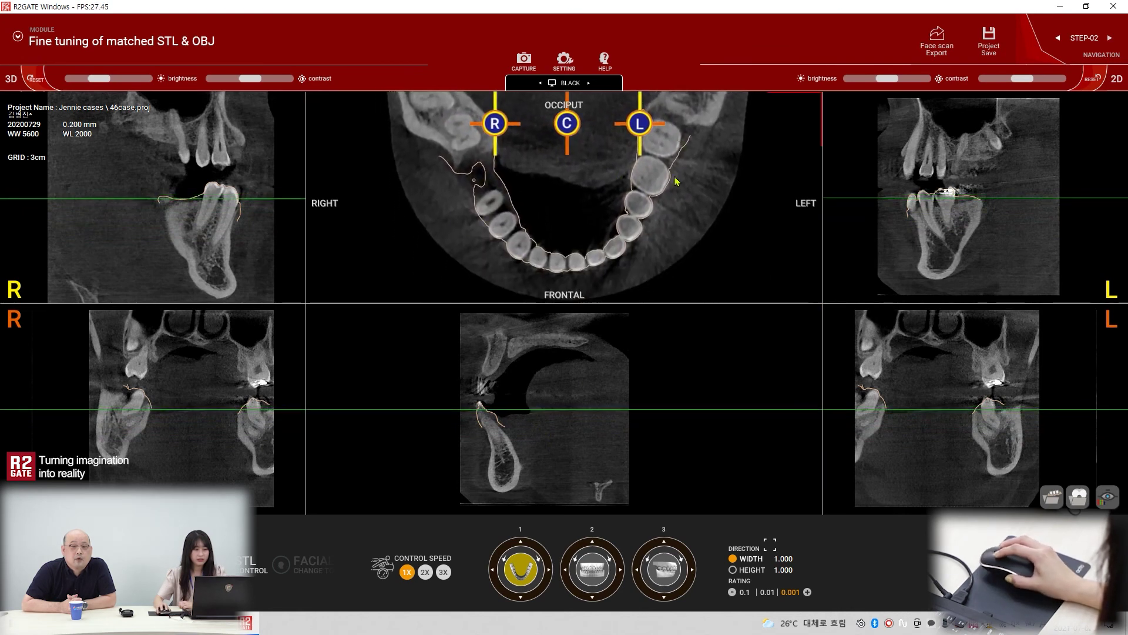
pyautogui.scroll(1, 514, 209)
pyautogui.moveTo(558, 247); pyautogui.dragTo(556, 146, button='middle')
pyautogui.moveTo(557, 149); pyautogui.dragTo(547, 288)
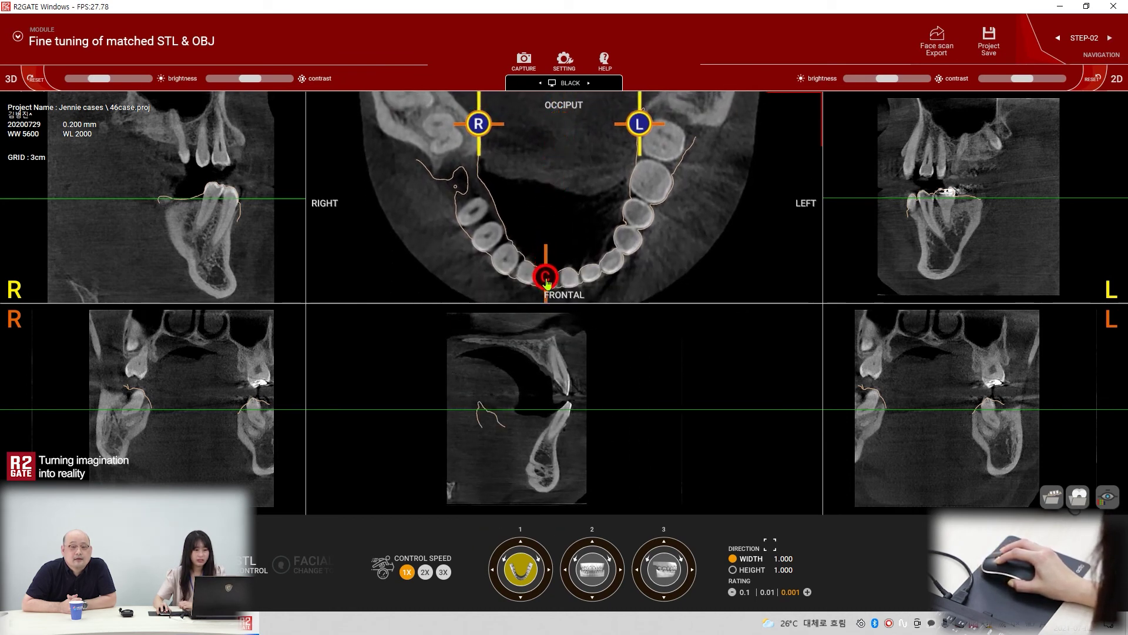
pyautogui.scroll(4, 574, 429)
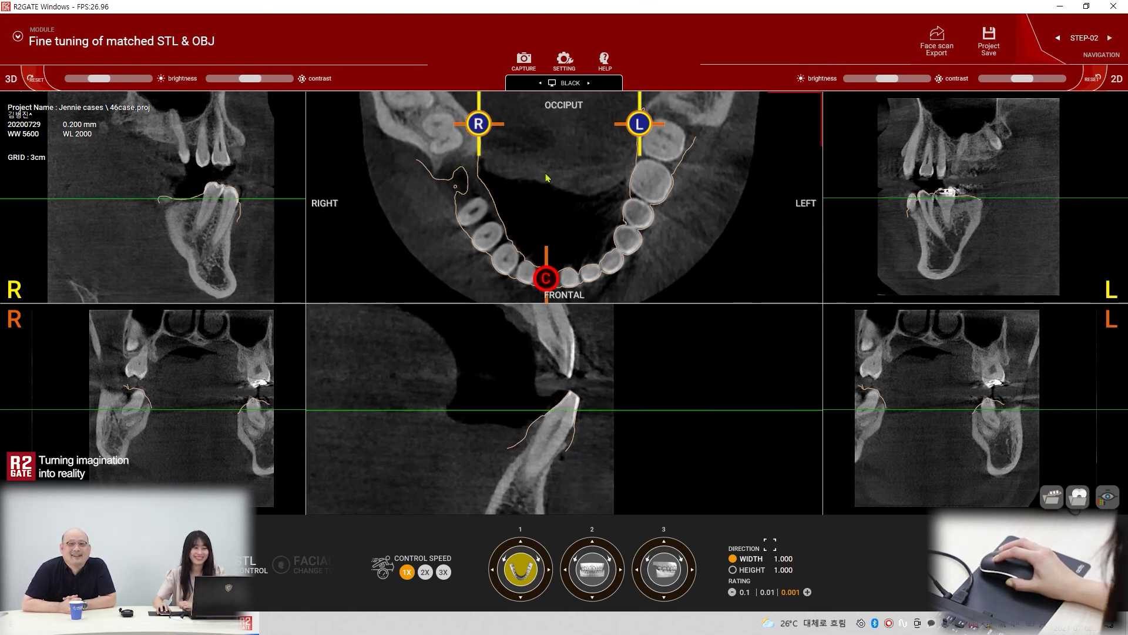
# Step: Move the R and L markers onto the second premolars and rotate L to follow the left tooth row
pyautogui.moveTo(479, 126); pyautogui.dragTo(468, 212)
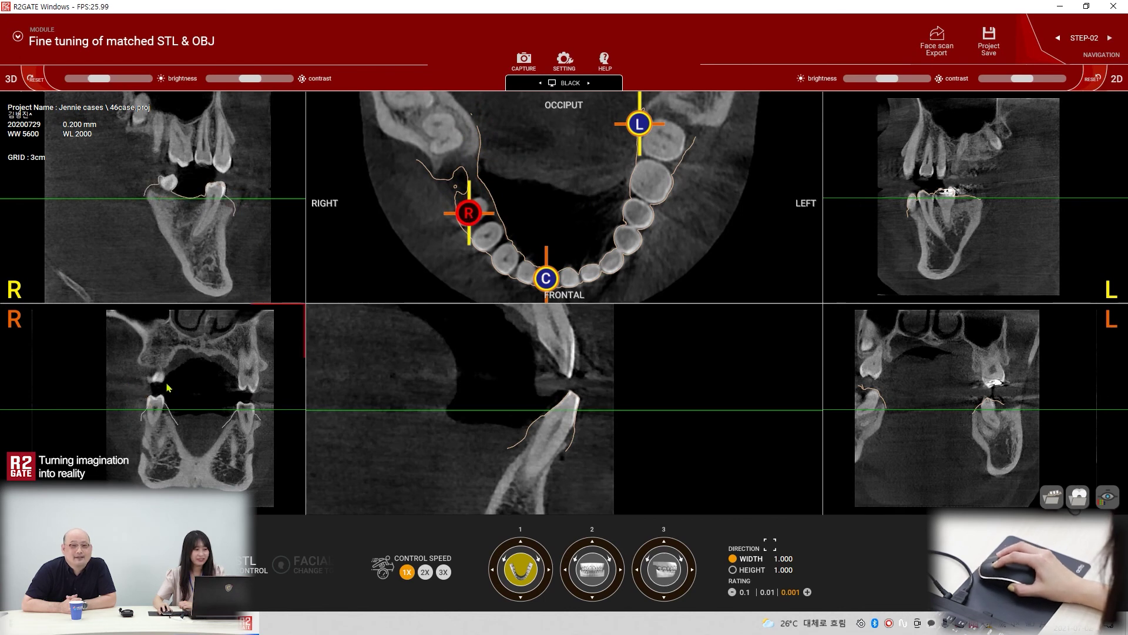
pyautogui.moveTo(639, 124); pyautogui.dragTo(640, 219)
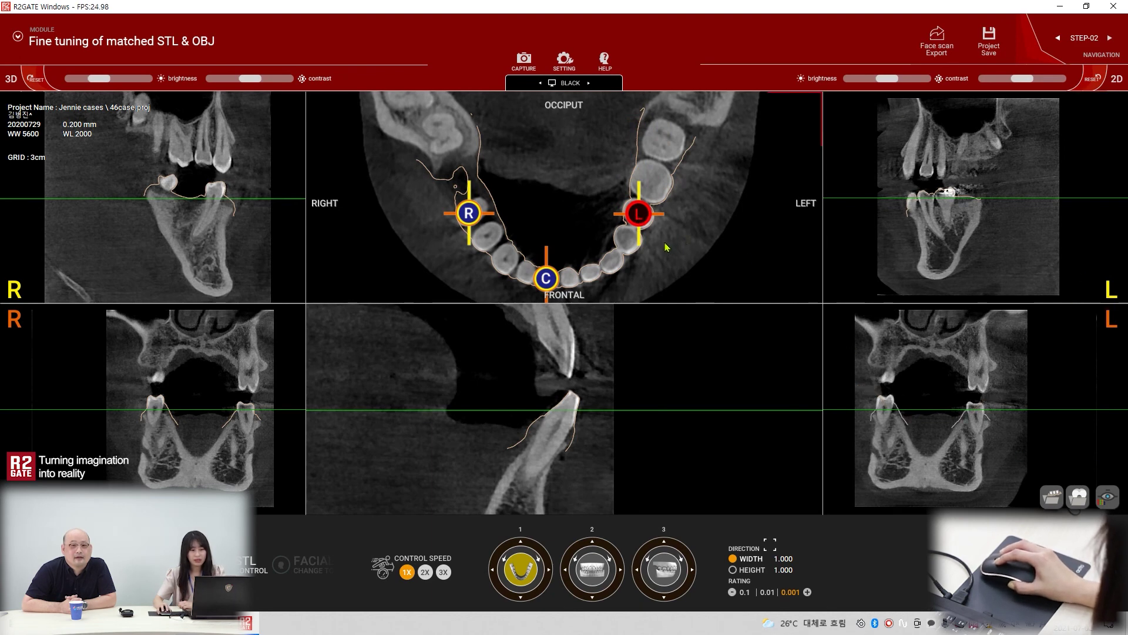
pyautogui.moveTo(673, 242); pyautogui.dragTo(659, 253)
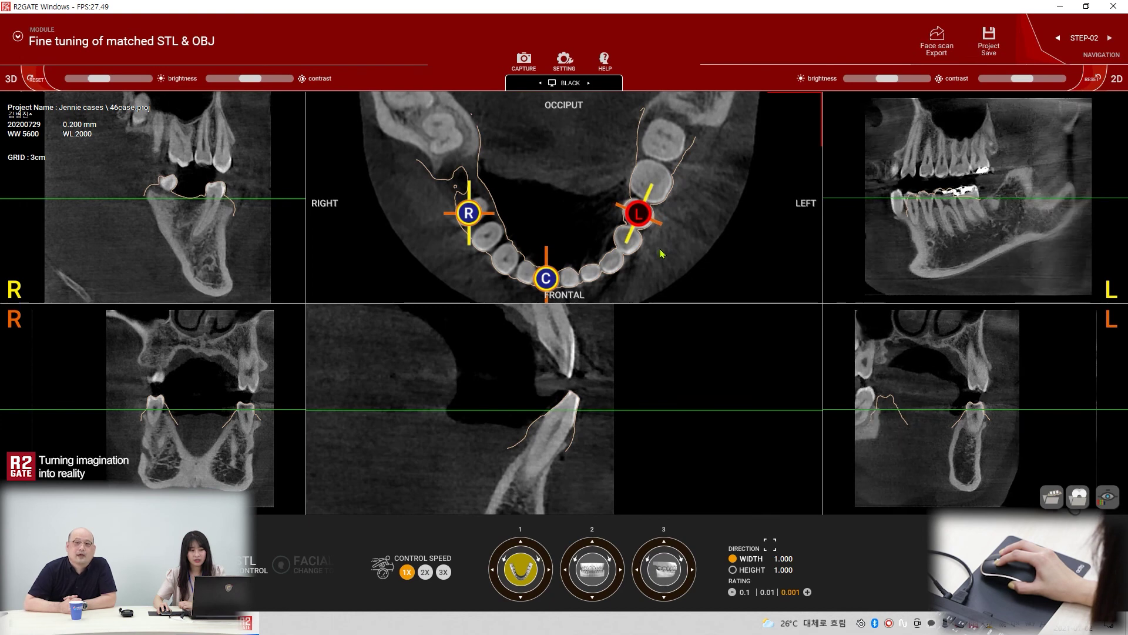
pyautogui.scroll(2, 915, 241)
pyautogui.moveTo(915, 242); pyautogui.dragTo(1025, 203, button='middle')
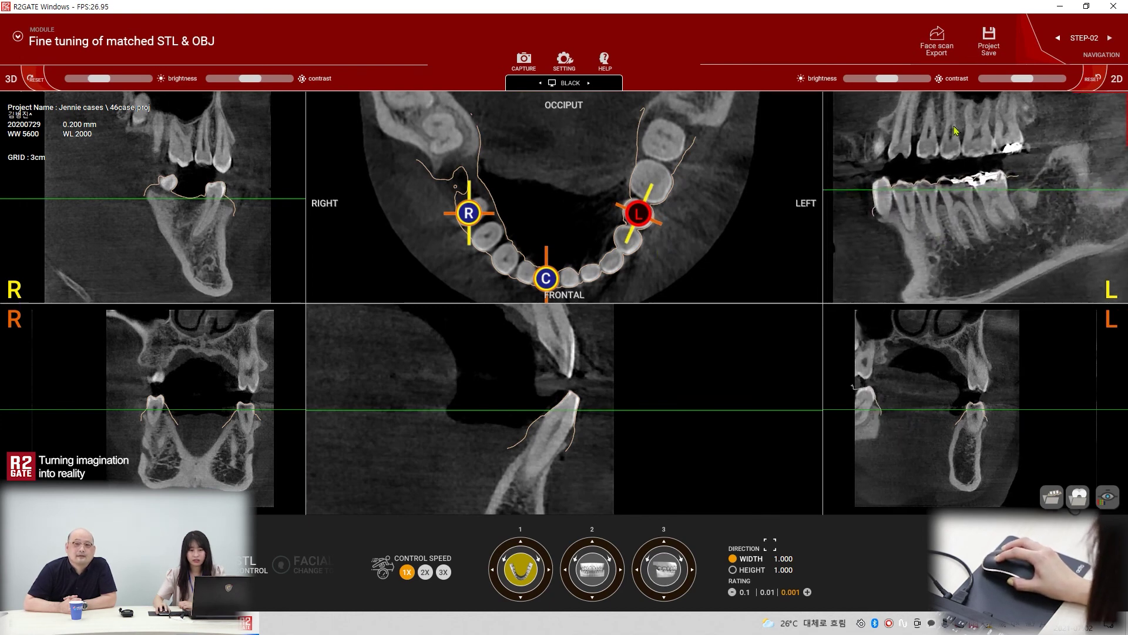
pyautogui.moveTo(934, 228); pyautogui.dragTo(1008, 216, button='middle')
pyautogui.scroll(3, 969, 427)
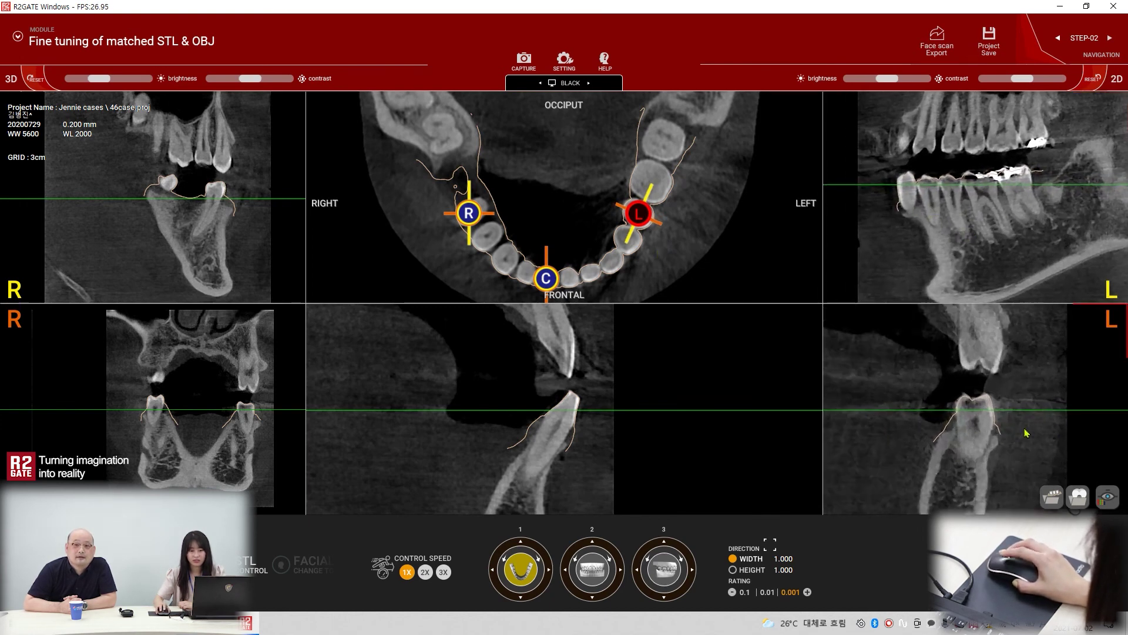
# Step: Rotate the R marker to follow the right tooth row and inspect the scan outline in its enlarged section
pyautogui.click(477, 216)
pyautogui.moveTo(462, 254); pyautogui.dragTo(475, 259)
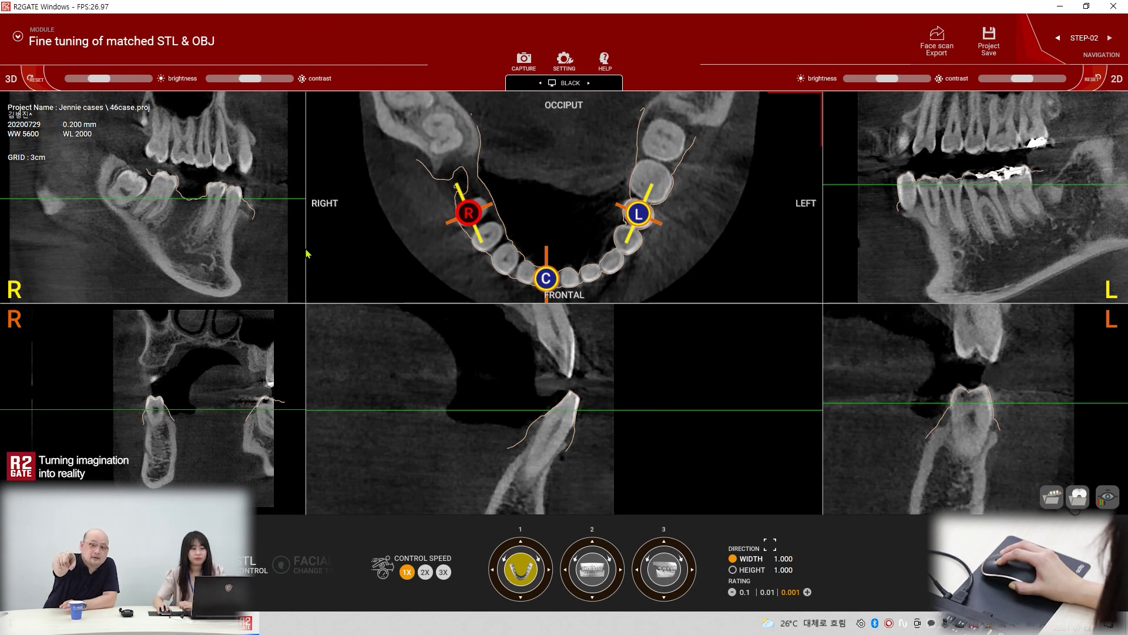
pyautogui.scroll(3, 194, 224)
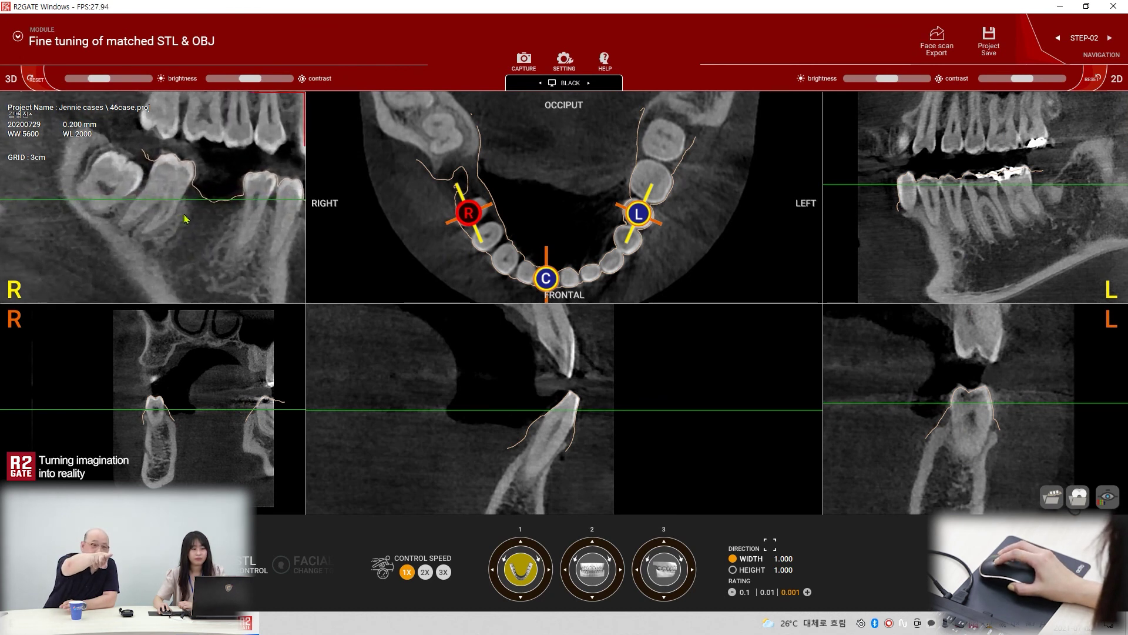
pyautogui.moveTo(128, 234); pyautogui.dragTo(128, 240, button='middle')
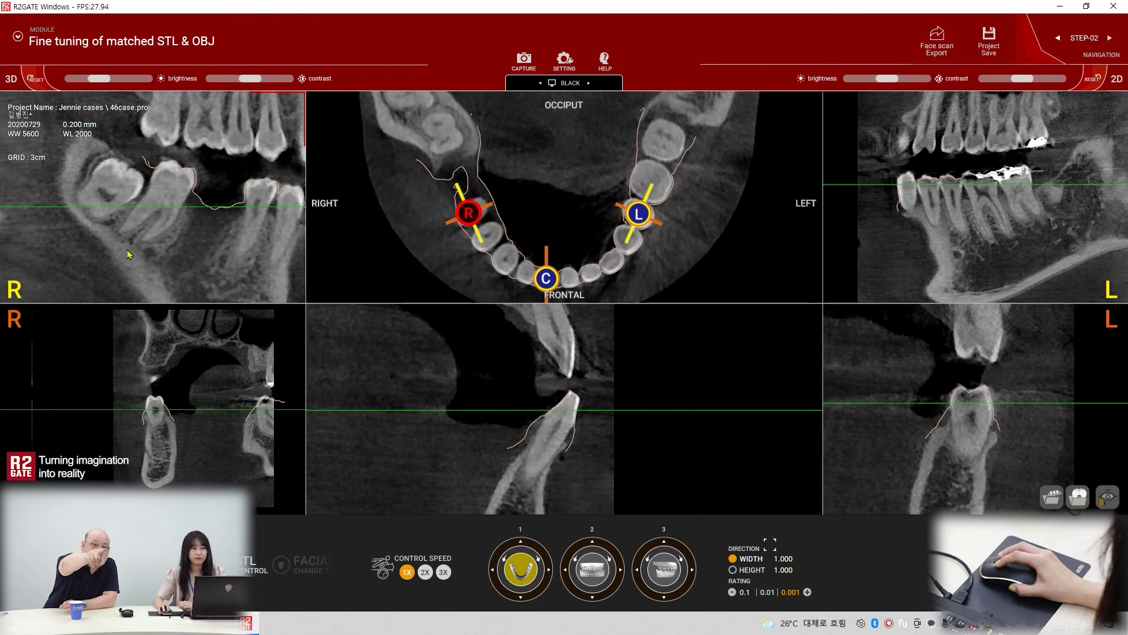
# Step: Shift the R marker slightly over the right second premolar and move the L marker forward to the left first premolar
pyautogui.moveTo(463, 213); pyautogui.dragTo(474, 212)
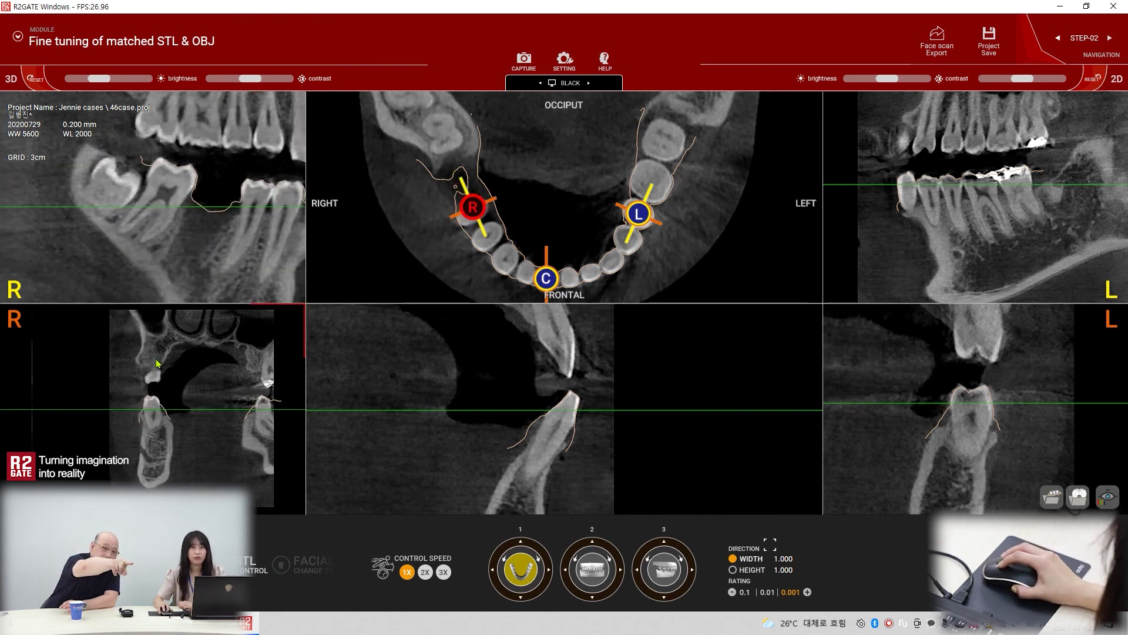
pyautogui.scroll(4, 151, 418)
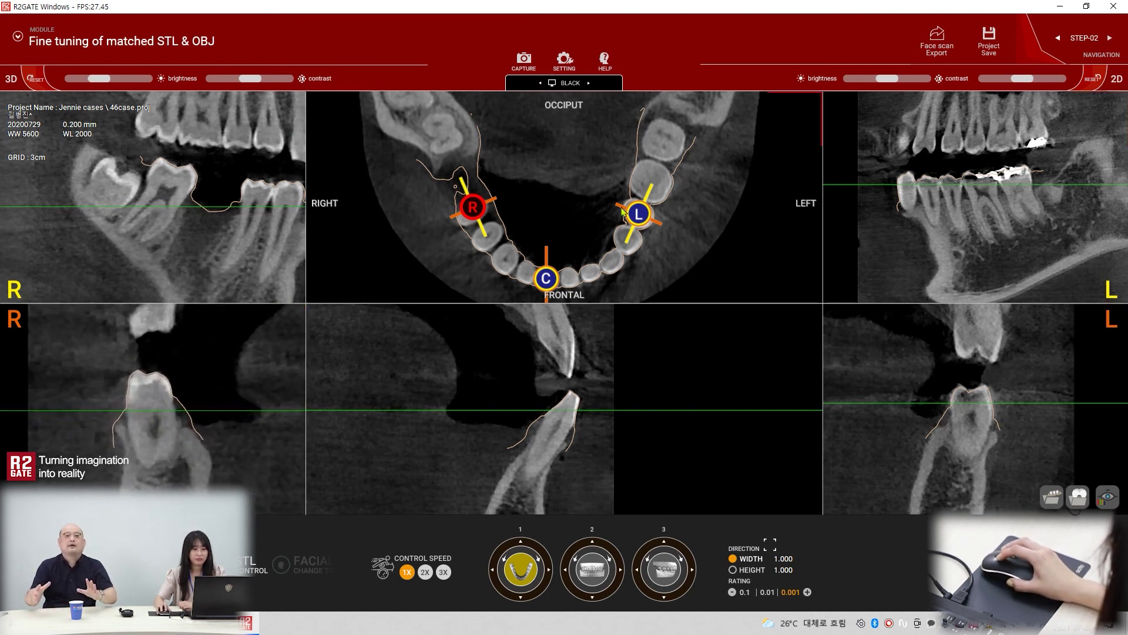
pyautogui.moveTo(639, 213)
pyautogui.mouseDown()
pyautogui.moveTo(615, 245)
pyautogui.moveTo(625, 239)
pyautogui.mouseUp()
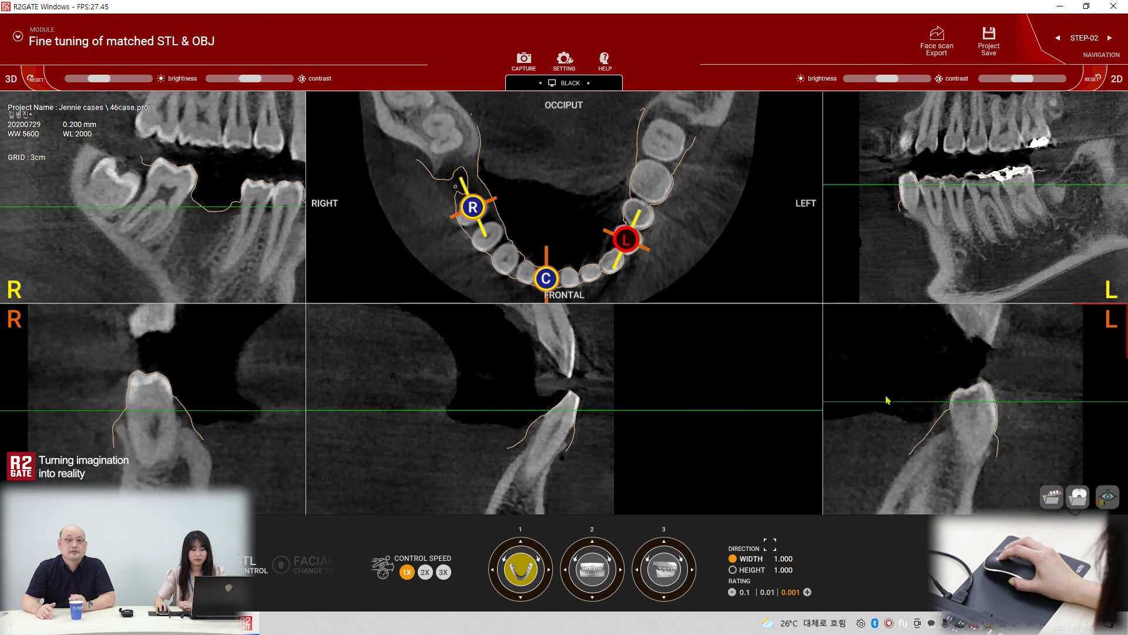
pyautogui.scroll(3, 915, 155)
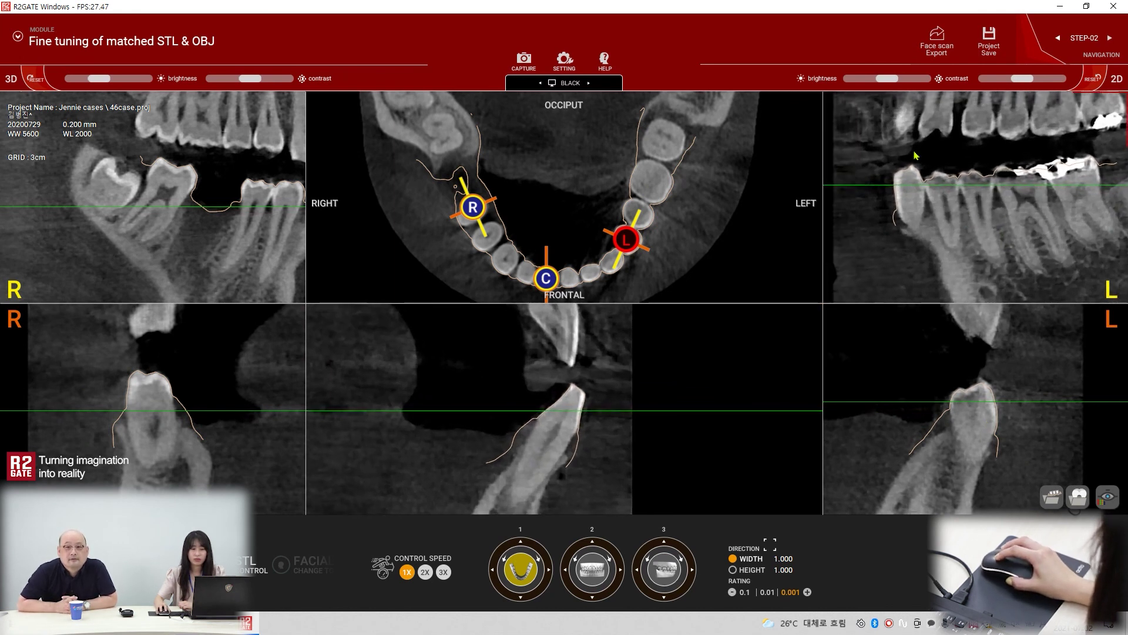
# Step: Compare the scan outline with the teeth in the right-side, axial and central incisor sections
pyautogui.moveTo(206, 213); pyautogui.dragTo(146, 214)
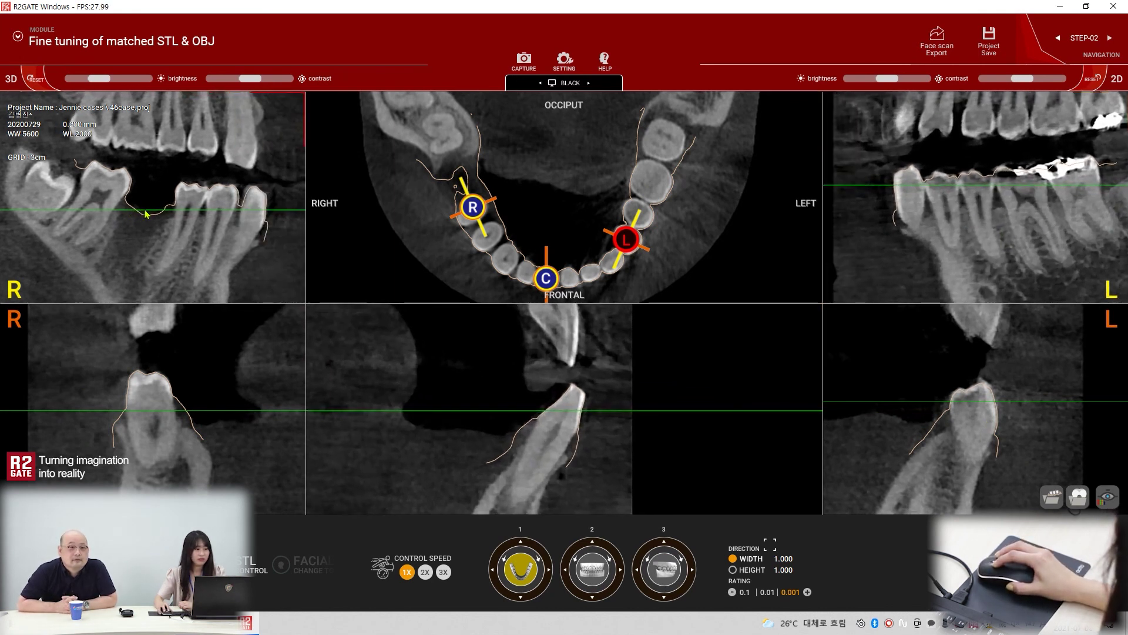
pyautogui.scroll(2, 152, 383)
pyautogui.scroll(-1, 196, 353)
pyautogui.moveTo(575, 249); pyautogui.dragTo(590, 170)
pyautogui.scroll(2, 591, 170)
pyautogui.moveTo(618, 402); pyautogui.dragTo(592, 342)
pyautogui.scroll(1, 585, 205)
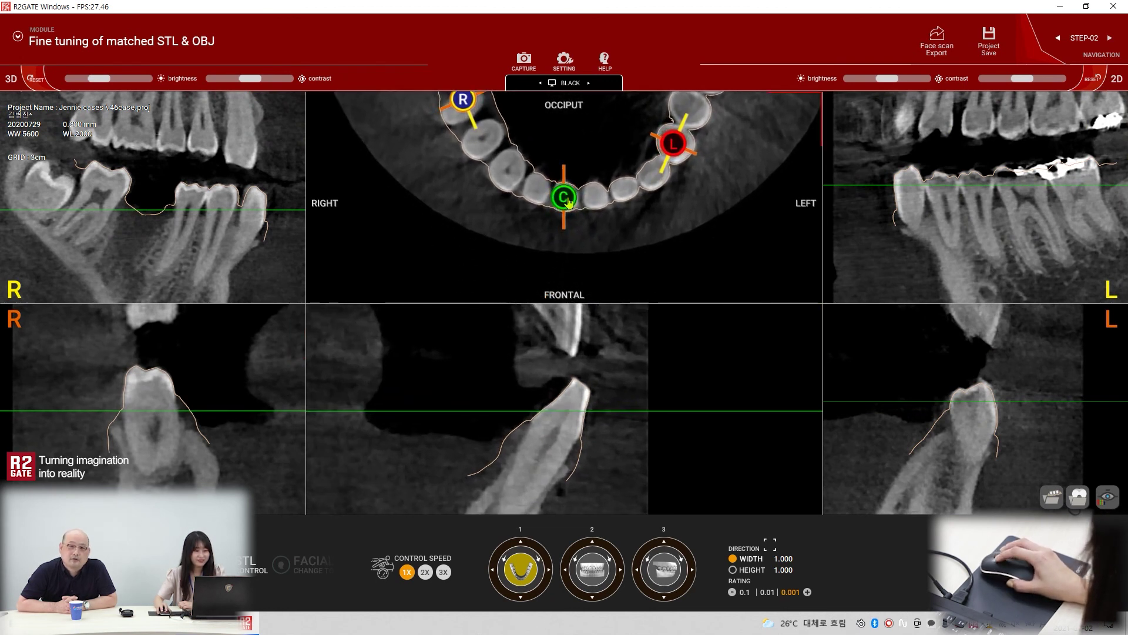
pyautogui.moveTo(598, 195); pyautogui.dragTo(597, 239)
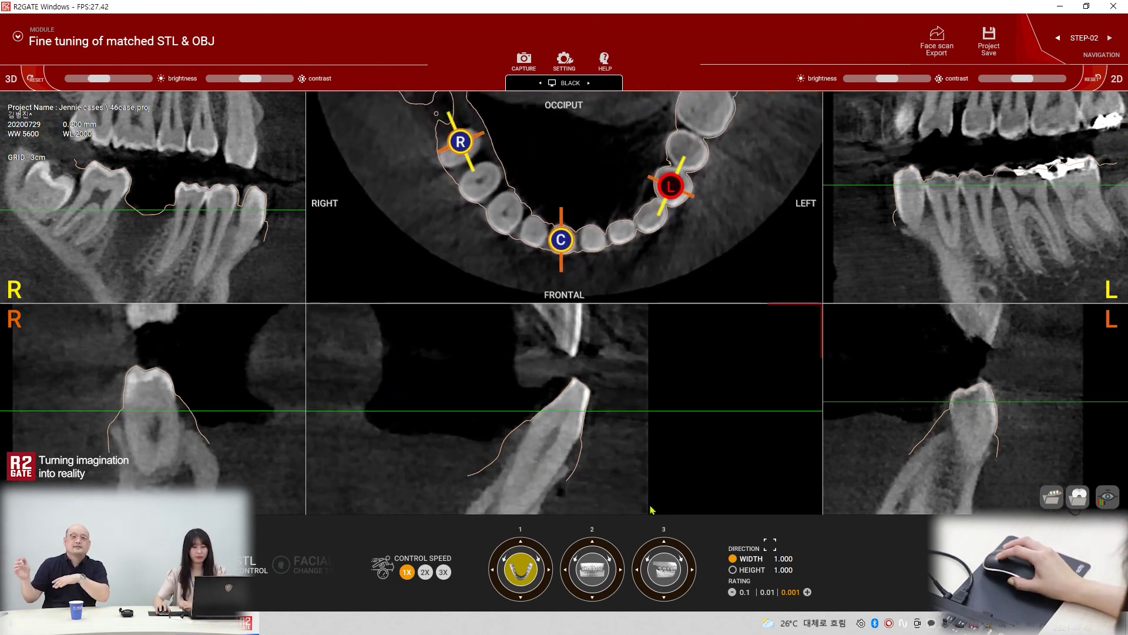